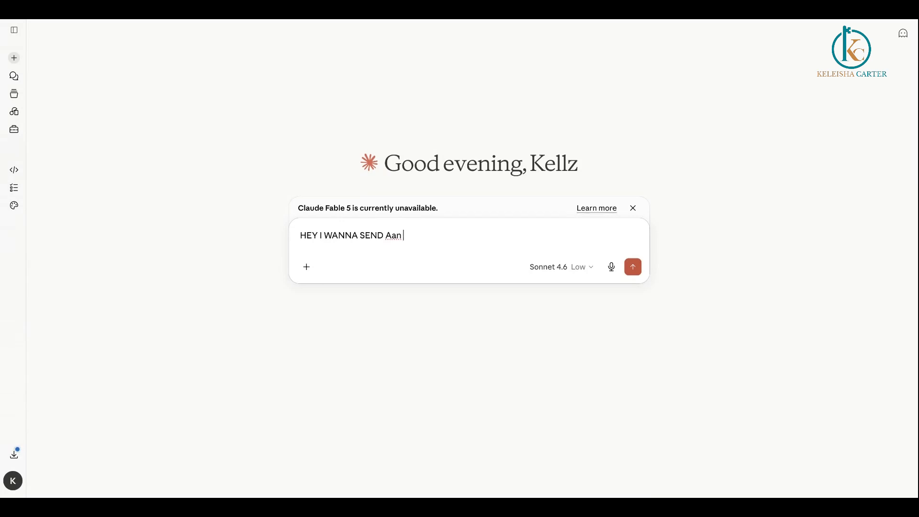
- Write a prompt requesting an email to private investors using Mailchimp, avoiding spam words or words Mailchimp will flag
type("an email to my privat einvestors")
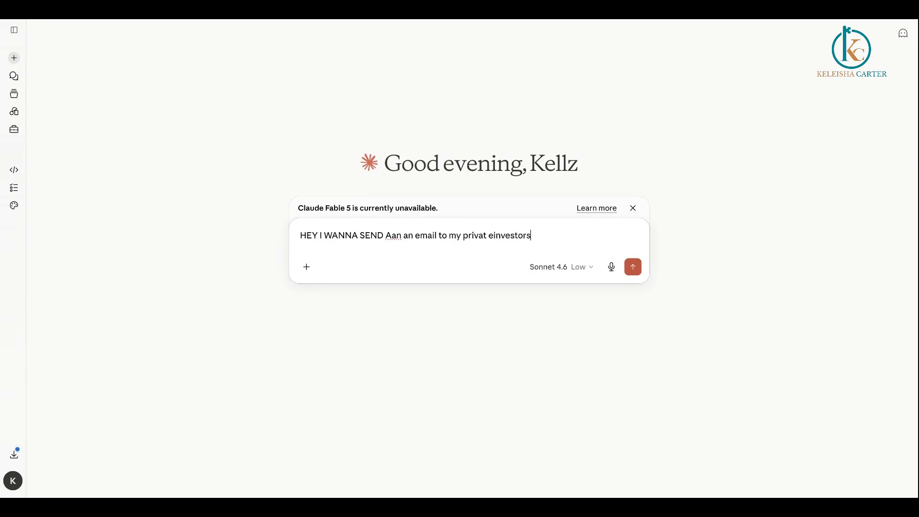
type(" using mailchimo. make")
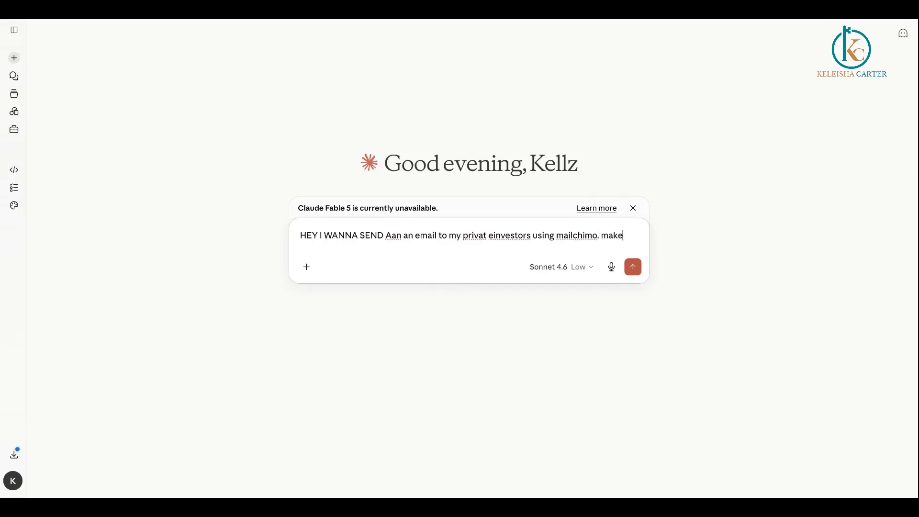
type(" sure n")
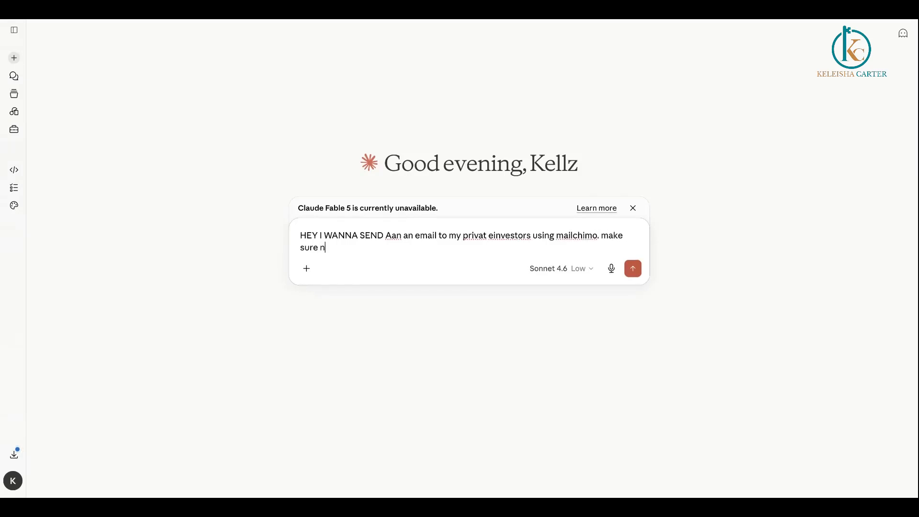
type("ot to use the spam words or wo")
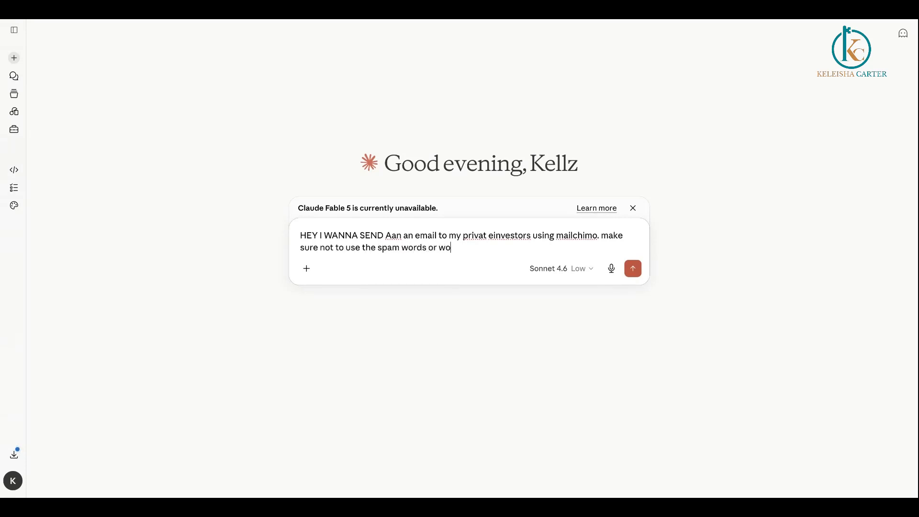
type("rds you think mailchimp will ")
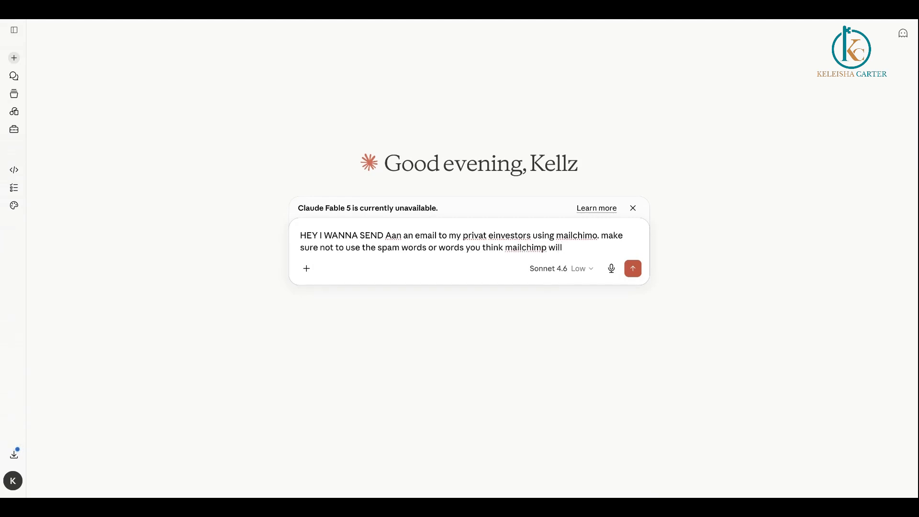
type("flag.")
- Add to the prompt that the email should use my tone, as if talking to someone face to face
type("use my tone which is")
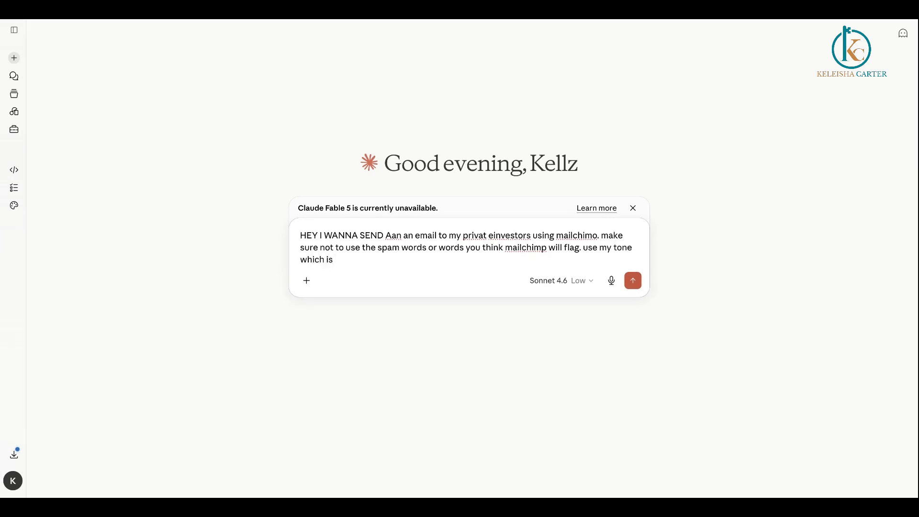
key("BackSpace")
key("BackSpace")
type("where")
key("BackSpace")
key("BackSpace")
key("BackSpace")
key("BackSpace")
key("BackSpace")
type("as if i am talking to someone ")
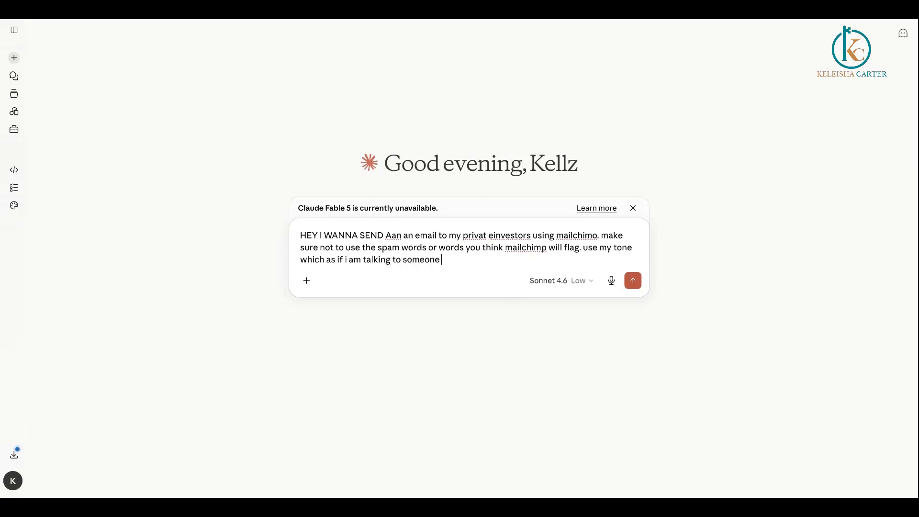
type("face to face. do")
- Tell it not to use "unlock", "unleash", "master" or "real talk", and submit the prompt
key("BackSpace")
key("BackSpace")
type("do not use ")
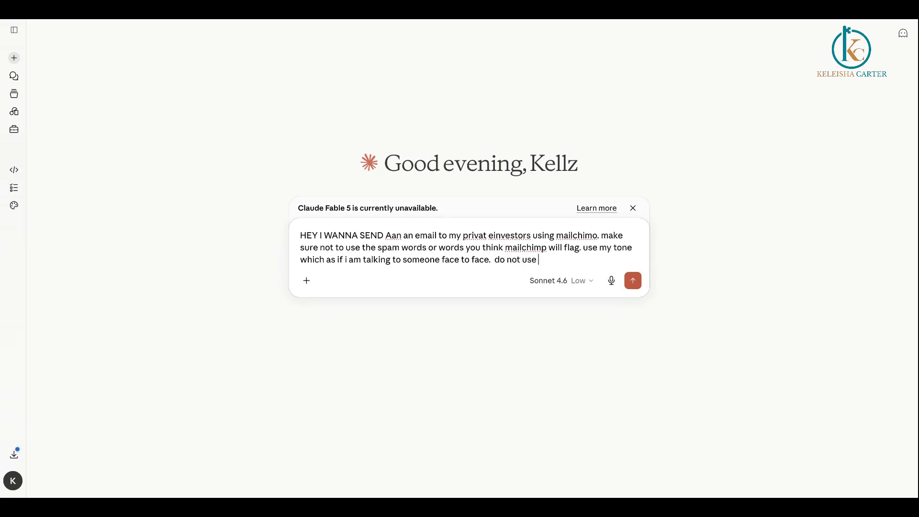
type("unlock or unleash or master or ")
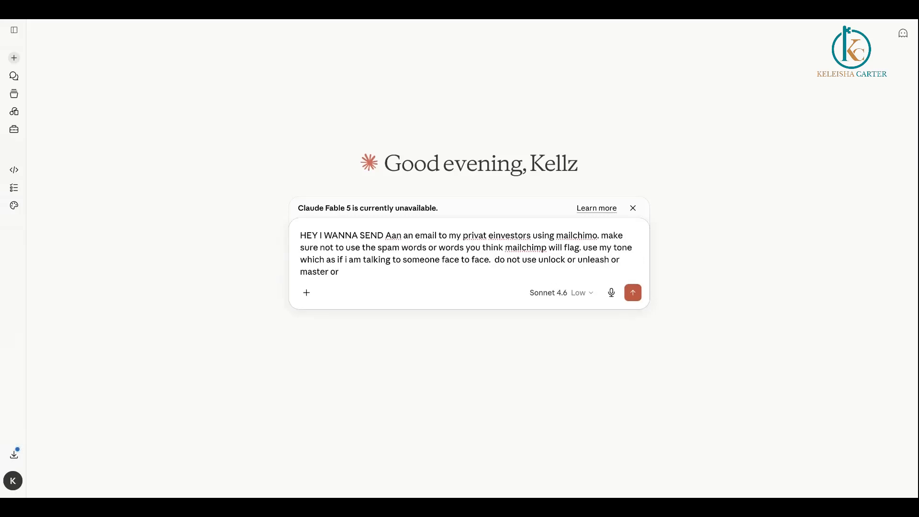
type("real talk.")
left_click(14, 30)
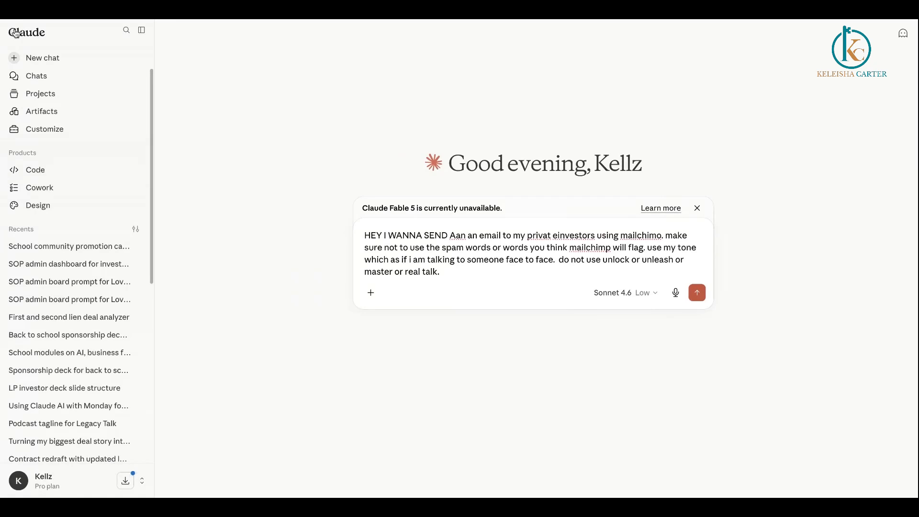
left_click(141, 30)
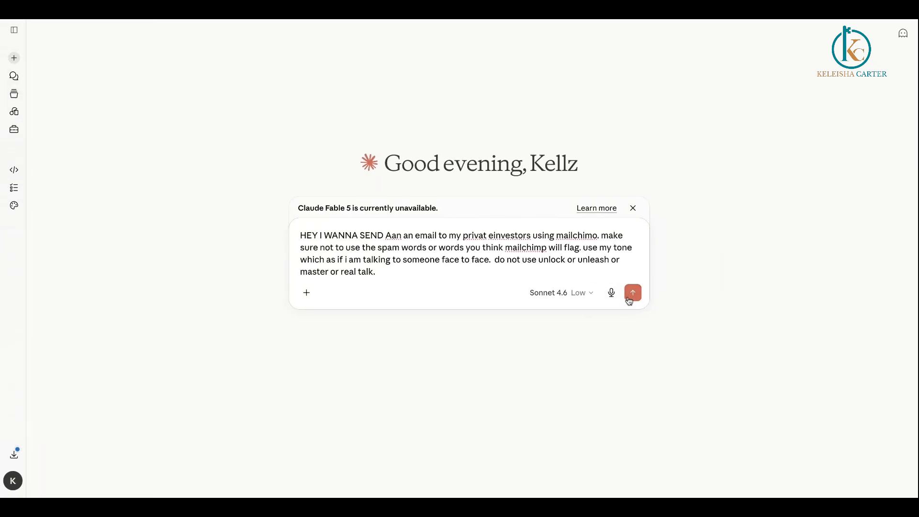
left_click(631, 298)
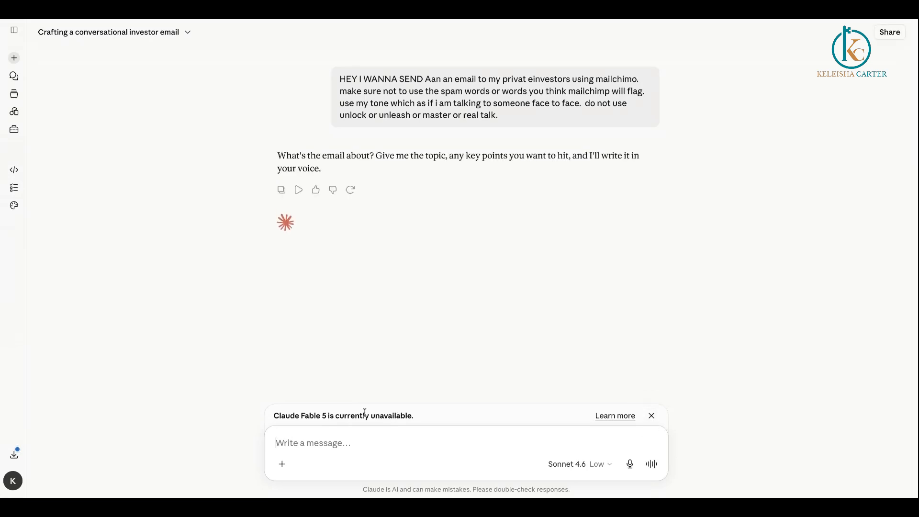
- Dismiss the notice and write the topic: perspective on Brandon Turner's 15M loss, telling investors things happen but showing grace instead of bashing him
left_click(650, 419)
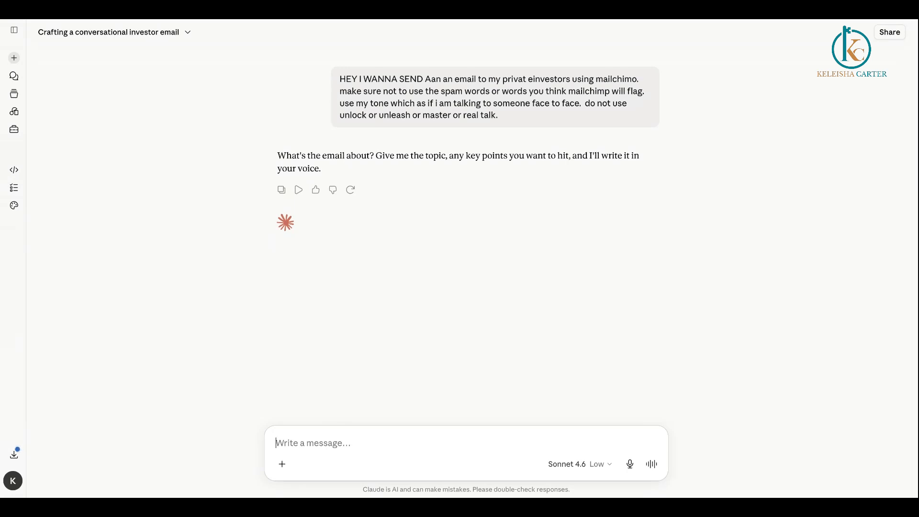
type("just giving my perspective on bran")
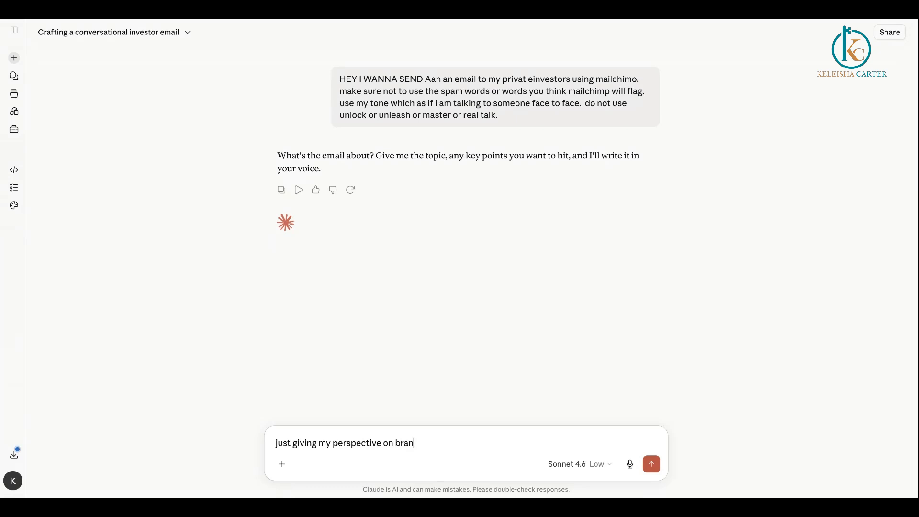
type("don turners 15M lost. instead ")
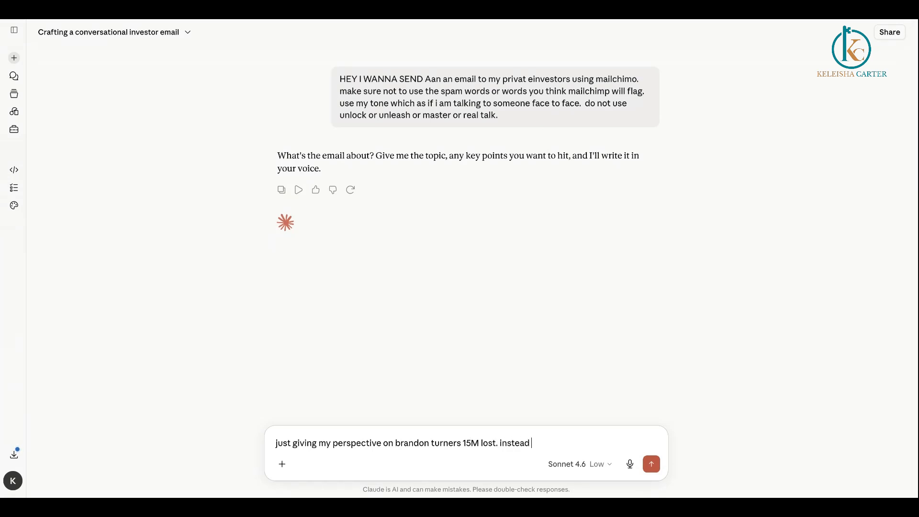
type("of bashing him i want to ")
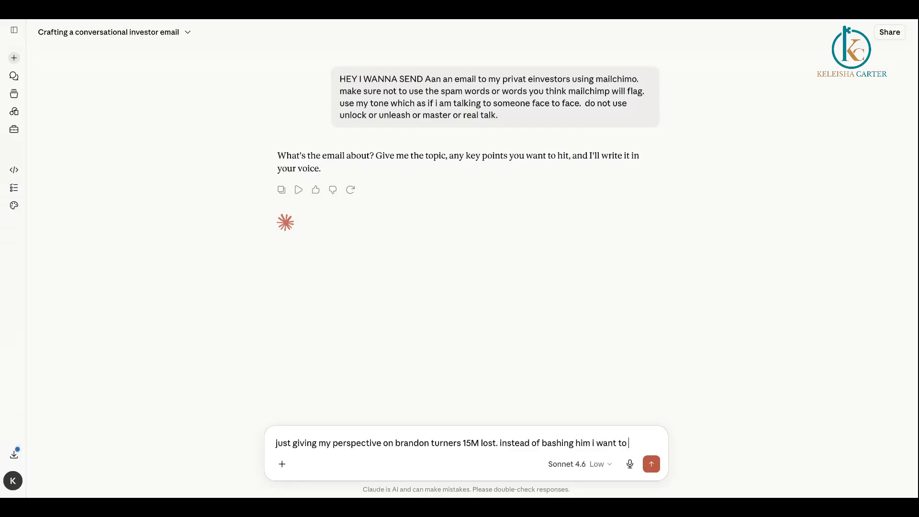
type("use it toi let investors kn")
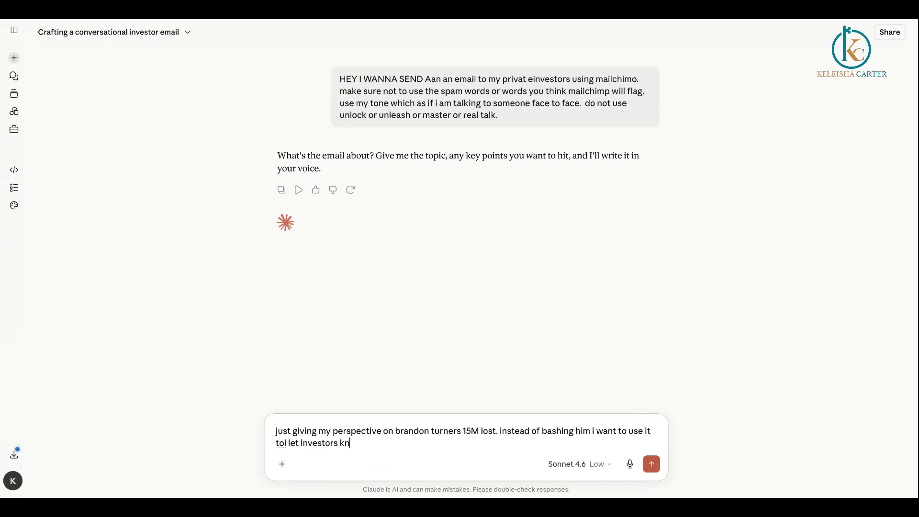
type("ow things happen but show grace")
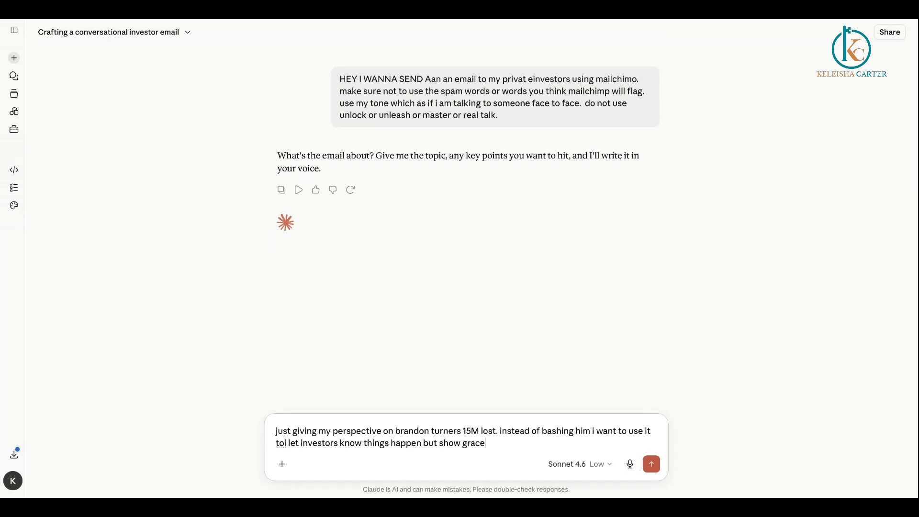
- Add that the perfect scenario, numbers or deal can happen but sometimes the market or economy has other plans, and send the reply
type(". an dthat the perfect scenar")
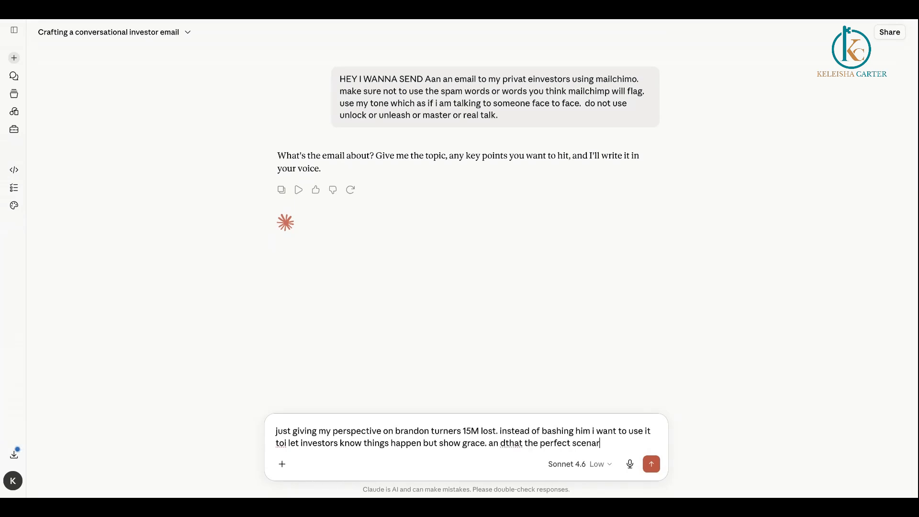
type("io or numbers or de")
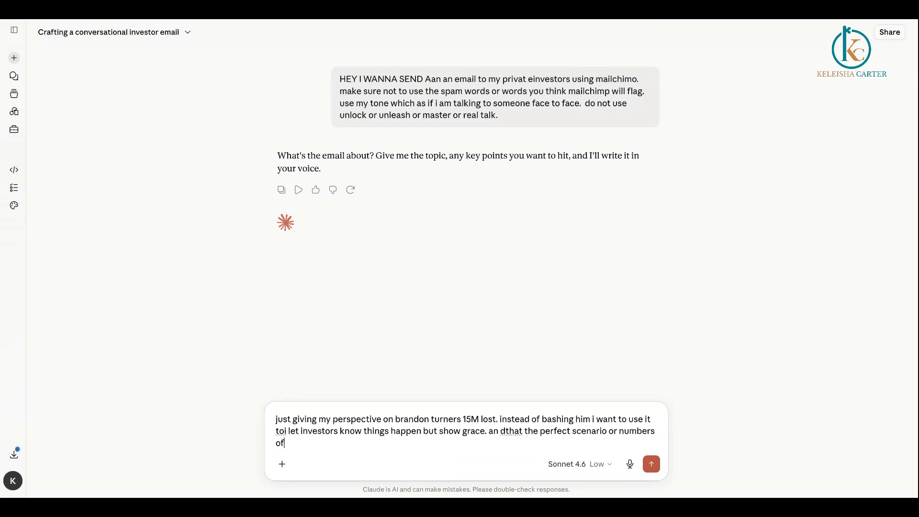
type("al can happen but sometimes ")
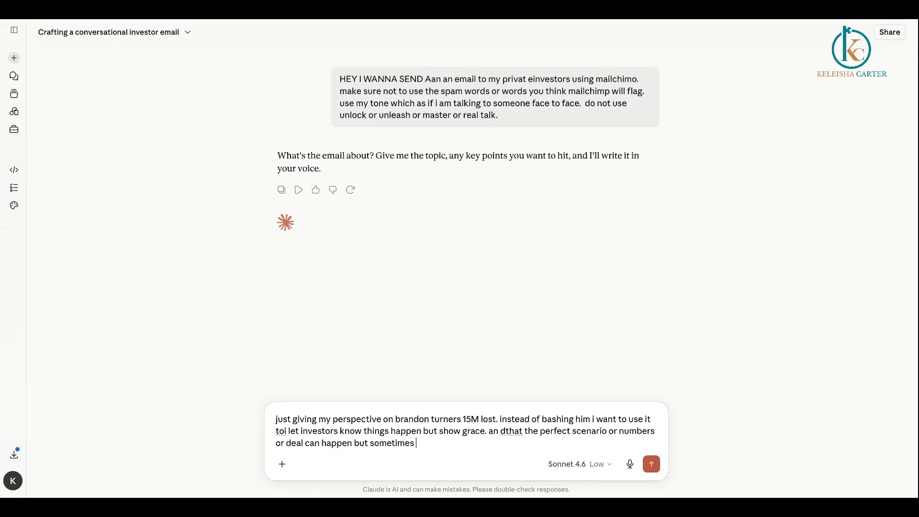
type("the market or econom")
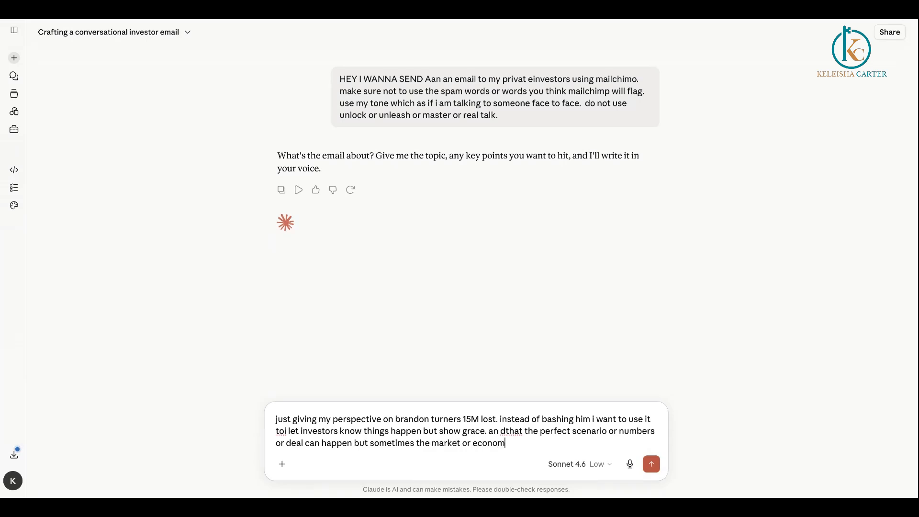
type("y has other plans.")
left_click(651, 467)
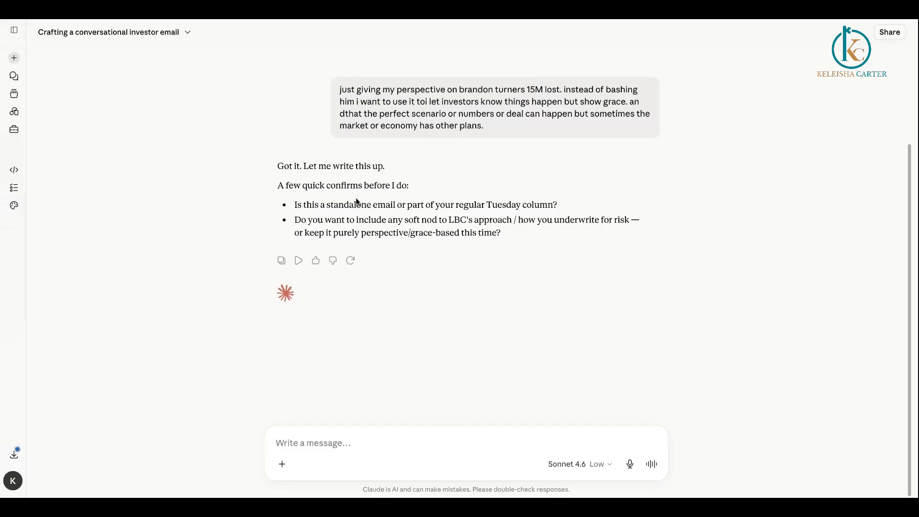
- Answer the clarifying question with "yes standalone email completely separate" and send it
type("yes standl")
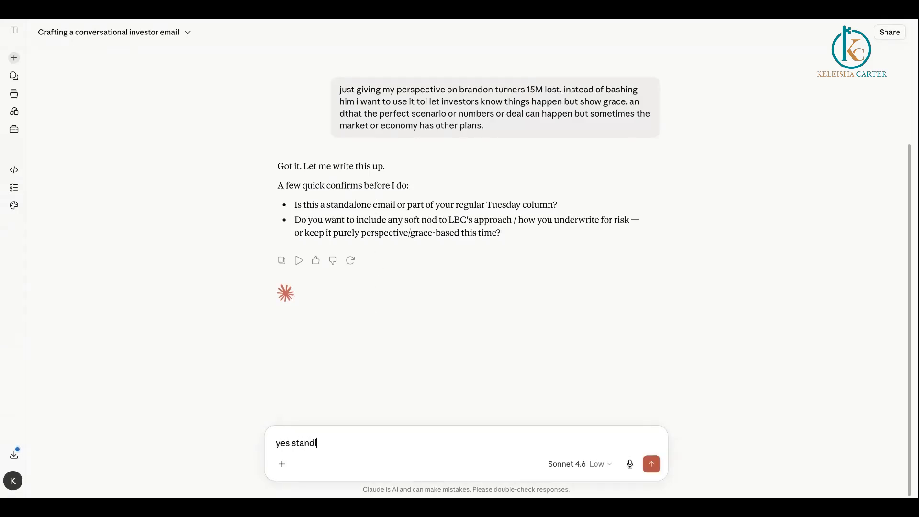
key("BackSpace")
type("alone email completely s")
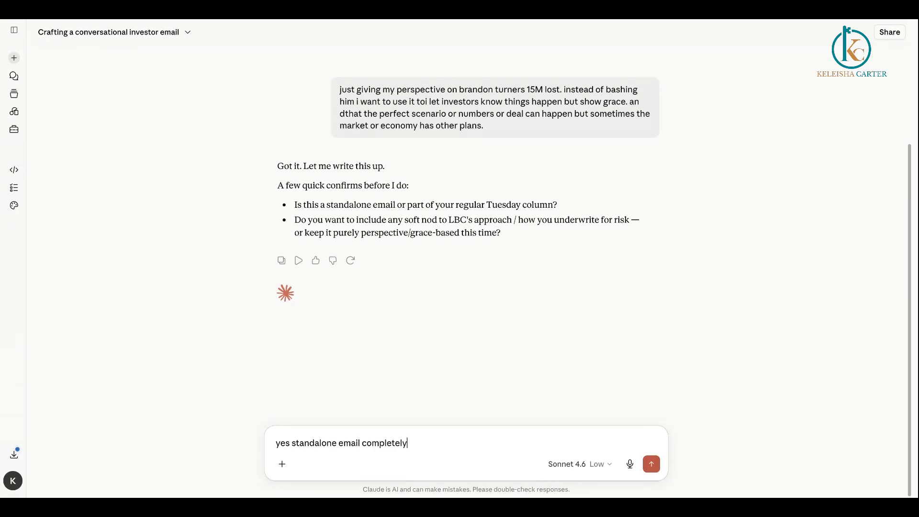
type("eparate")
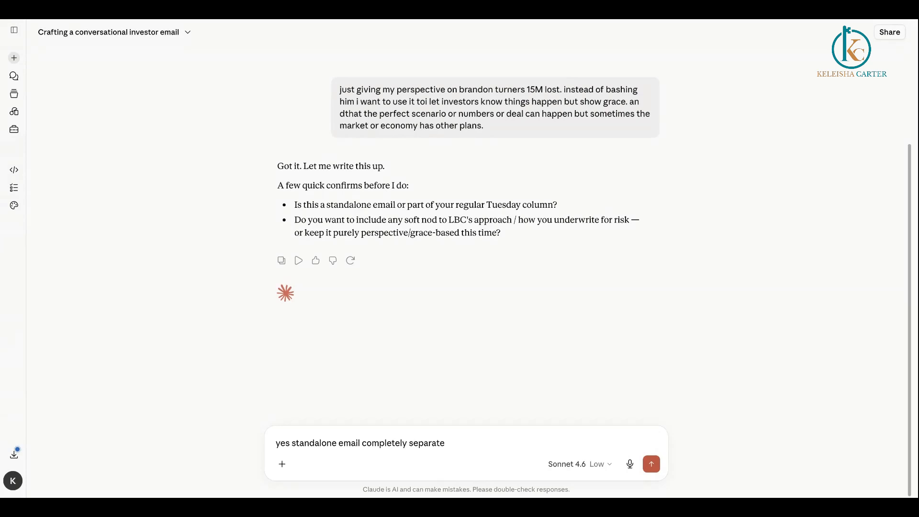
left_click(447, 443)
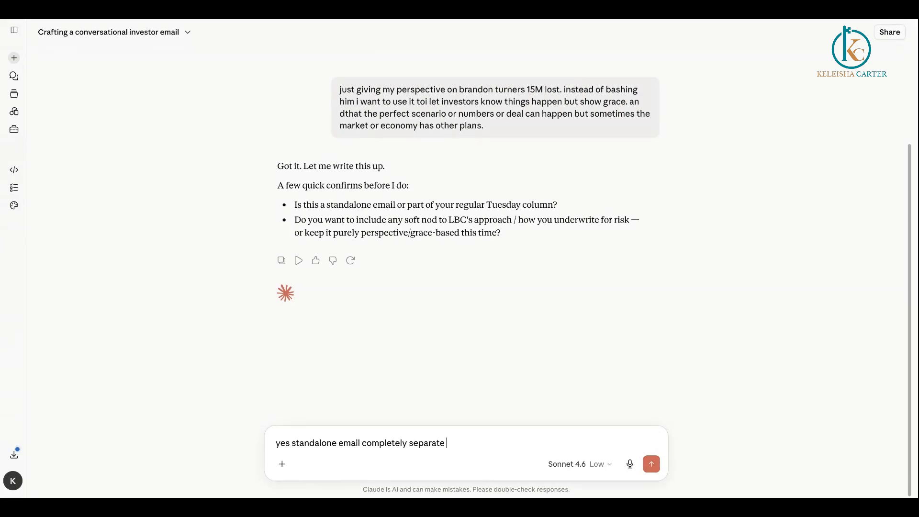
key("Return")
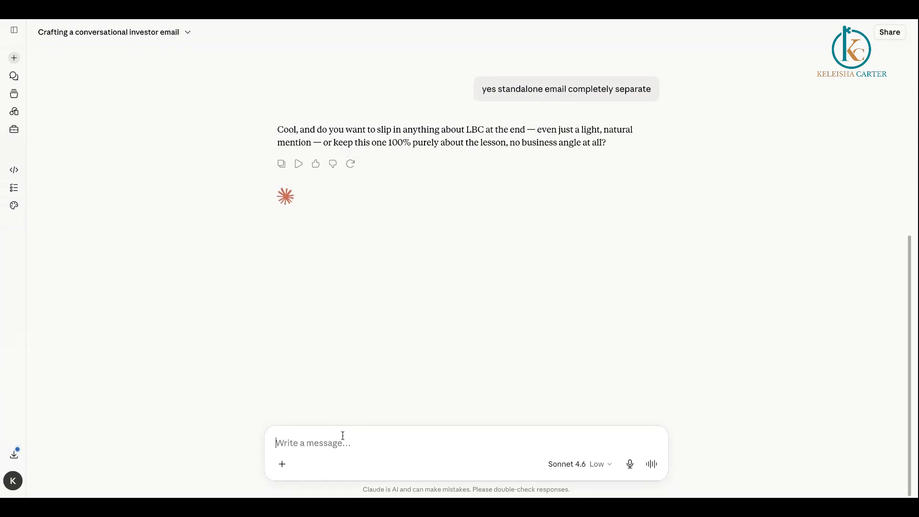
- Decline the business mention by replying "nope just keep it real"
type("nope just keep it r")
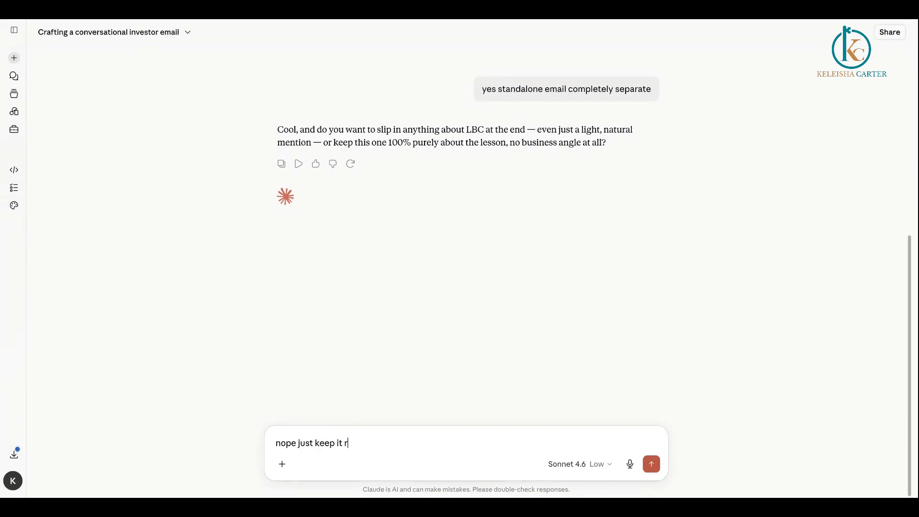
type("eal")
key("Return")
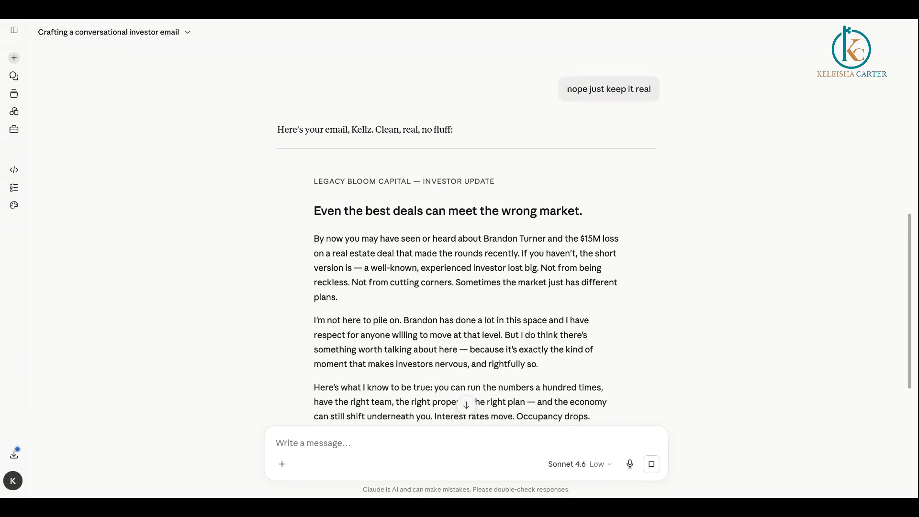
- Review the drafted investor email and ask Claude to improve its skimmability because the paragraphs are too long
scroll(466, 268, "down", 1)
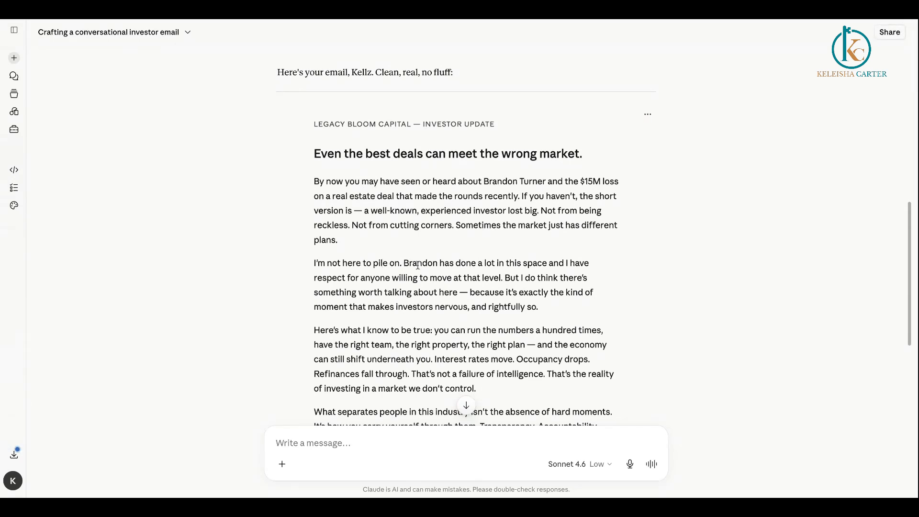
scroll(436, 261, "down", 4)
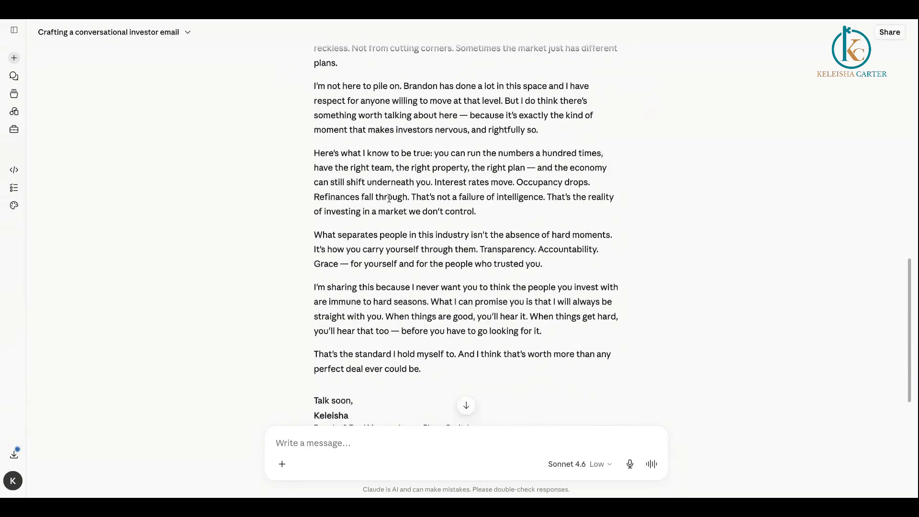
scroll(424, 229, "down", 5)
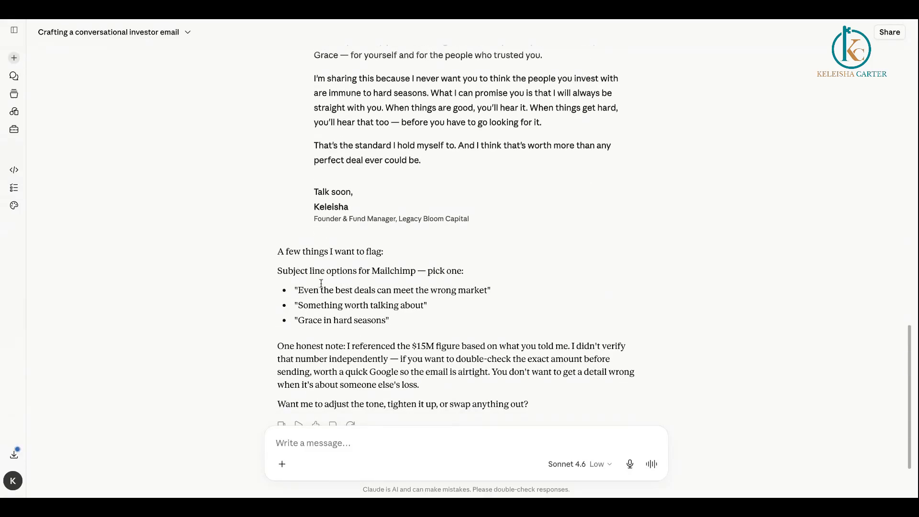
scroll(323, 281, "up", 1)
scroll(324, 282, "up", 6)
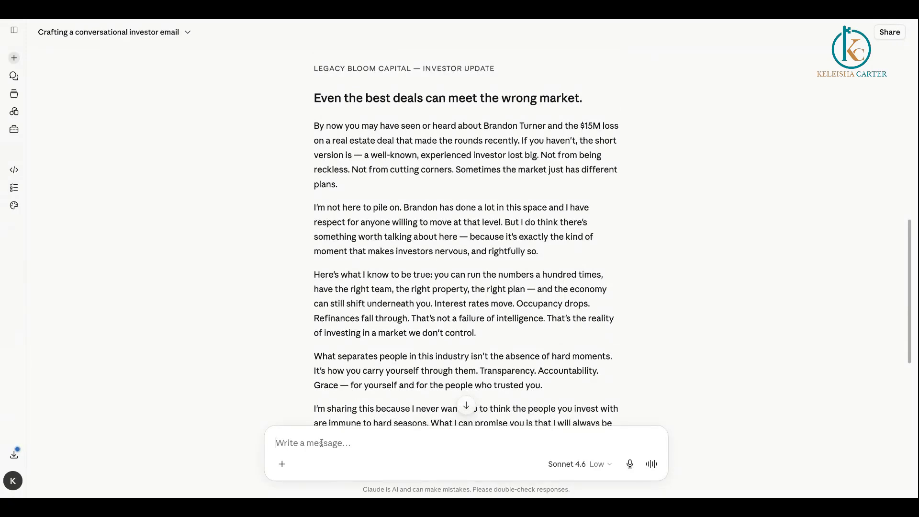
type("improve the")
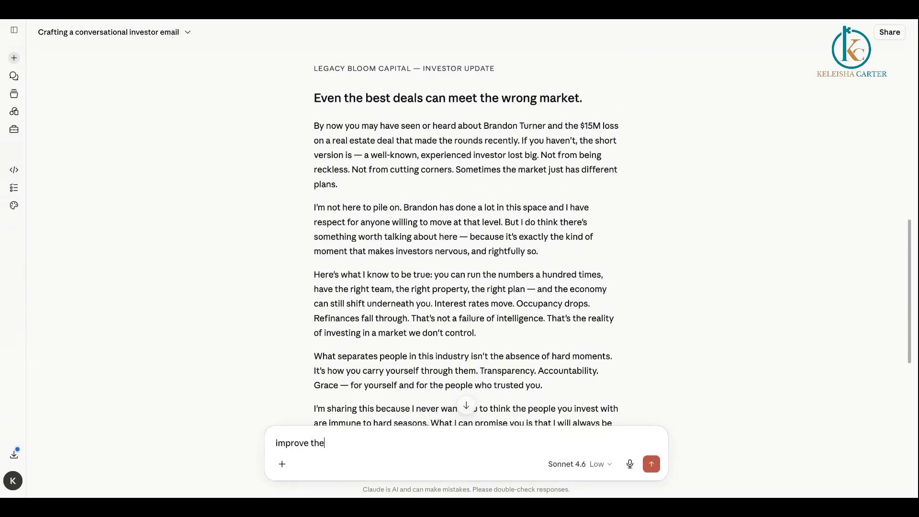
type(" skimmbaility paragra")
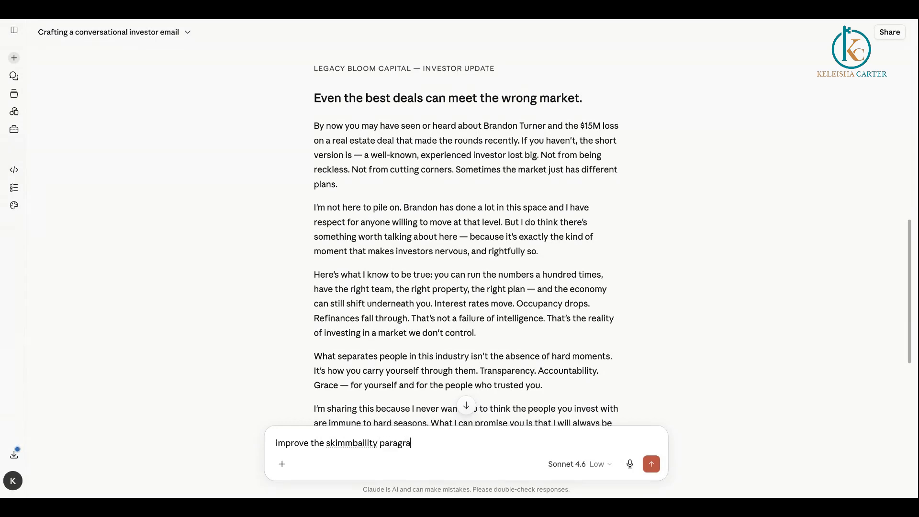
type("phs are too long")
scroll(377, 376, "down", 8)
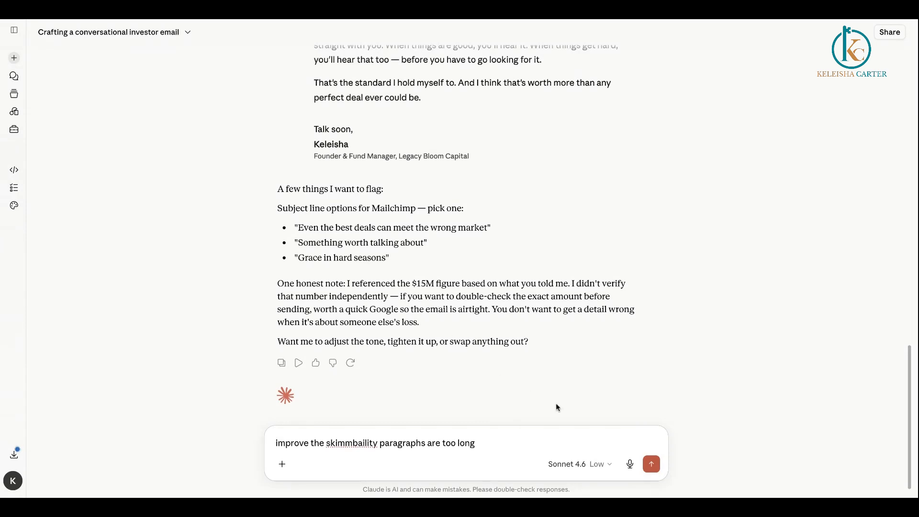
key("Return")
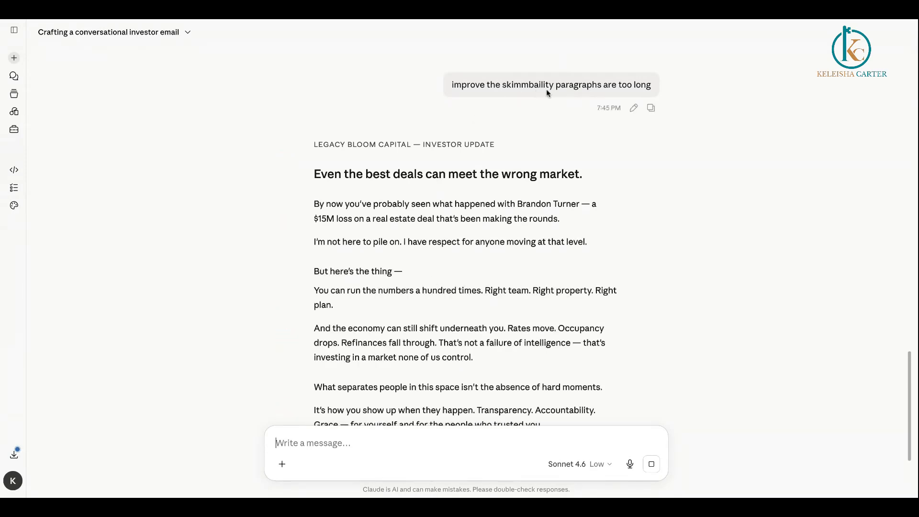
- Compare the rewritten email's paragraph length and layout with the previous draft
scroll(477, 246, "down", 4)
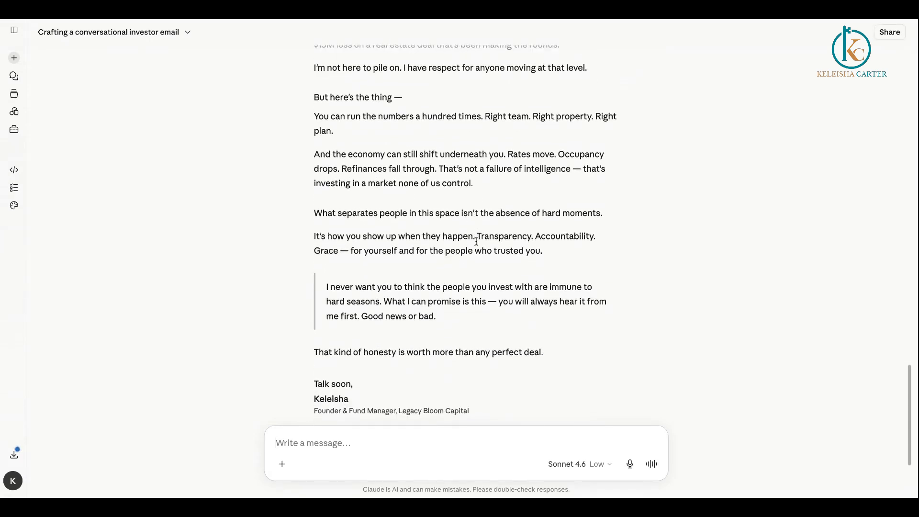
scroll(476, 242, "up", 7)
scroll(476, 241, "up", 13)
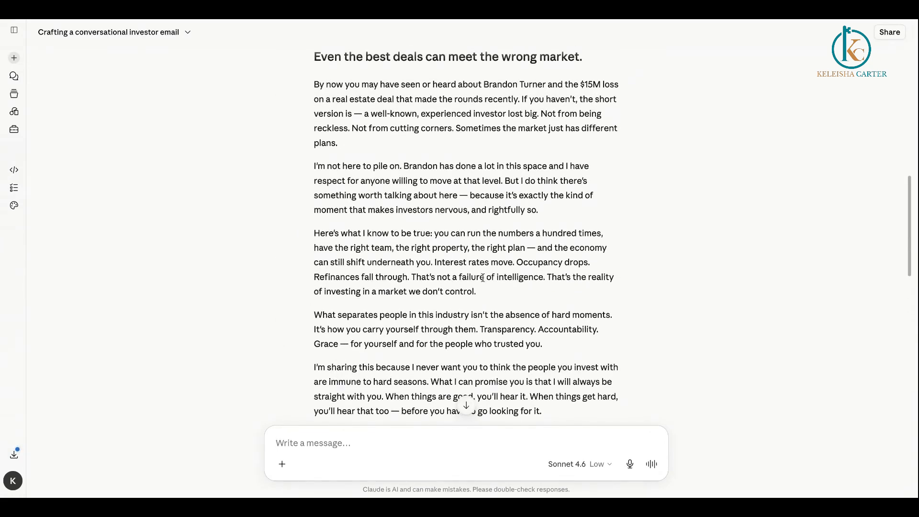
scroll(412, 276, "down", 14)
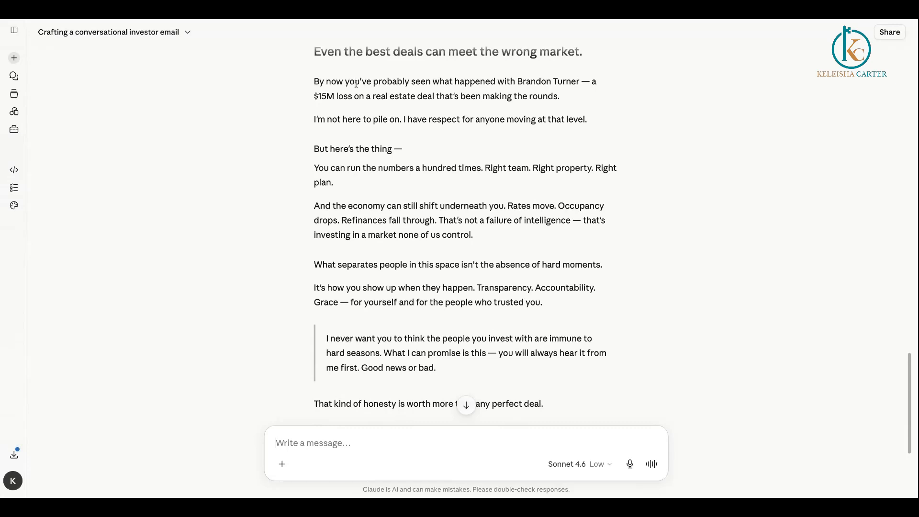
scroll(394, 240, "down", 4)
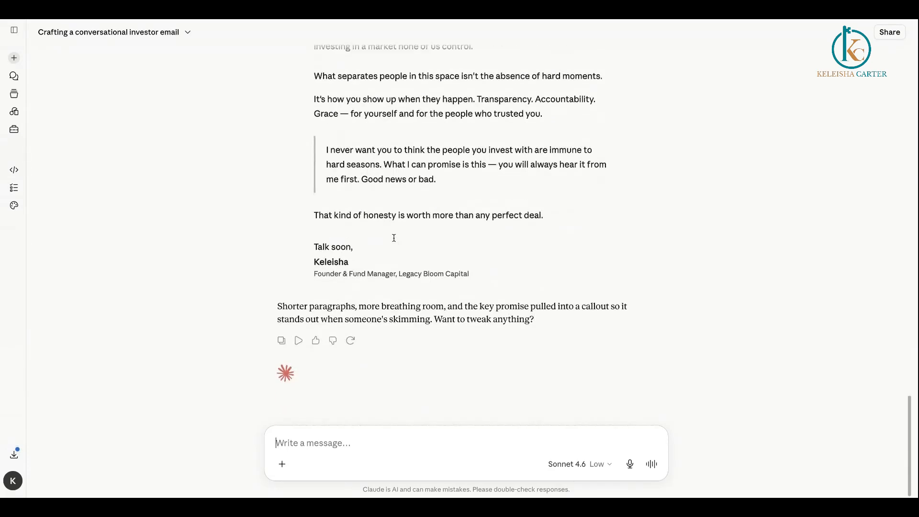
scroll(400, 192, "up", 2)
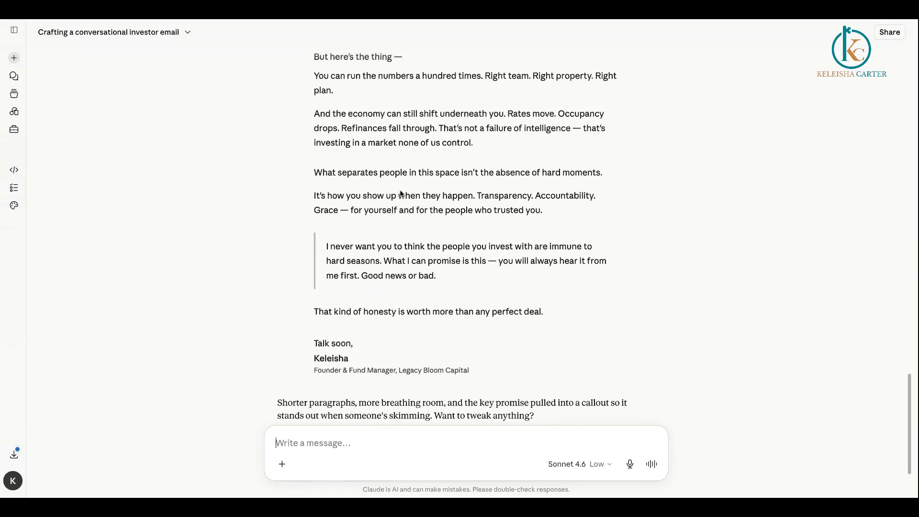
- Approve the email with "okay perfect" and ask Claude to add it to the monday board and assign it to me
type("okay per")
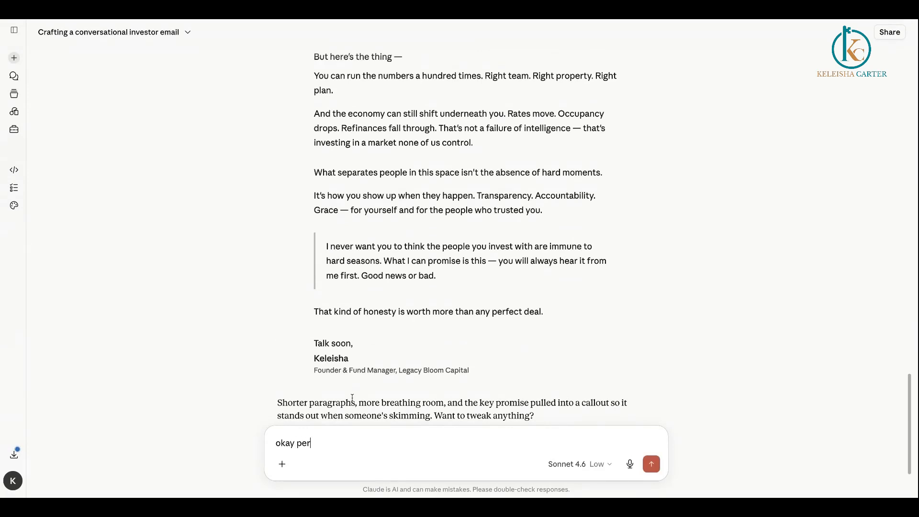
type("fect . ad dthat to the monday board")
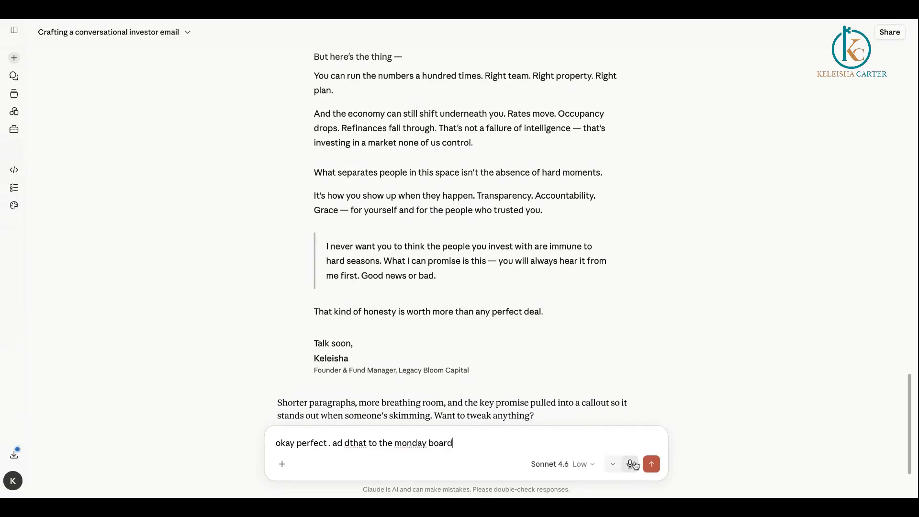
type(" and assign it to ")
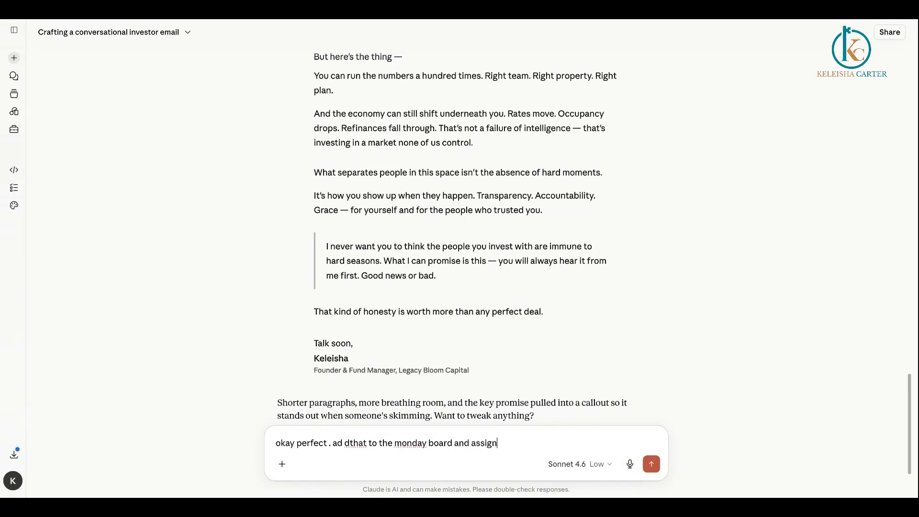
type("the right")
key("BackSpace")
key("BackSpace")
key("BackSpace")
key("BackSpace")
key("BackSpace")
key("BackSpace")
key("BackSpace")
key("BackSpace")
type("me")
key("Return")
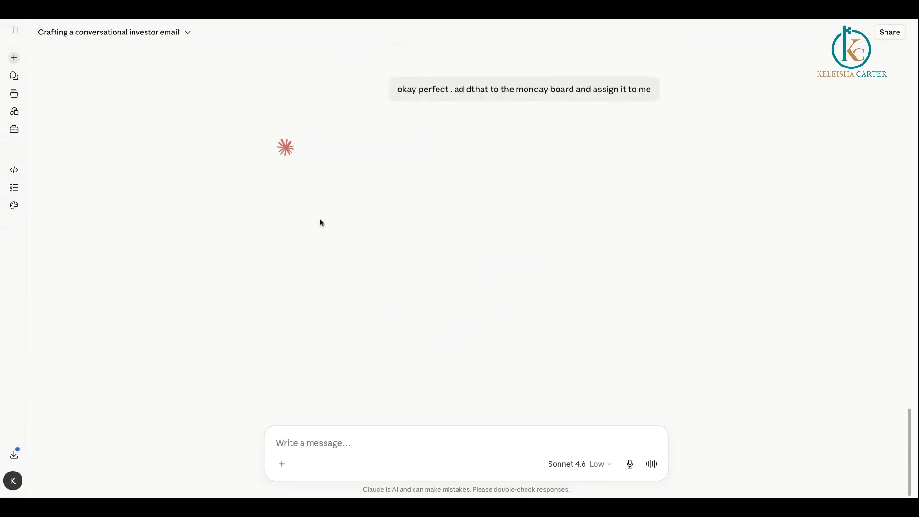
- Check the tracker name and status in Claude's reply, and send an instruction to select the item's status as approved
scroll(320, 222, "up", 4)
scroll(324, 229, "down", 4)
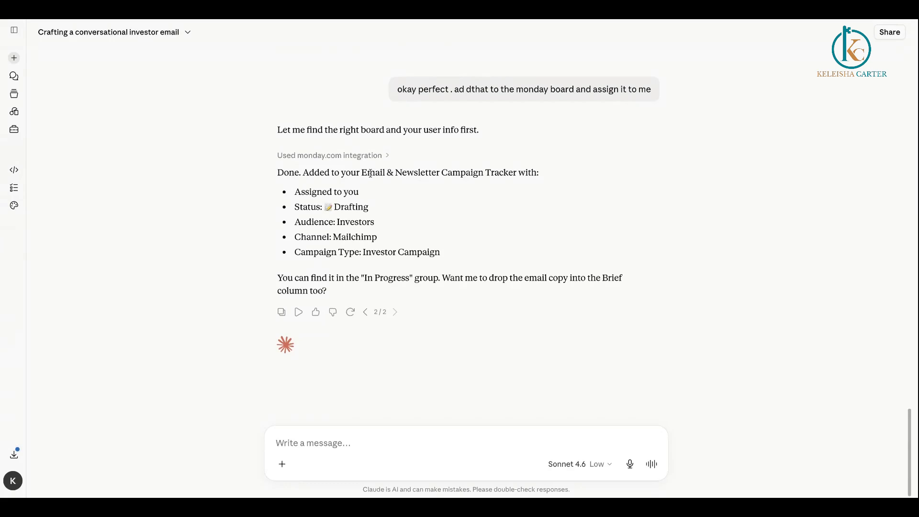
left_click_drag(363, 173, 520, 168)
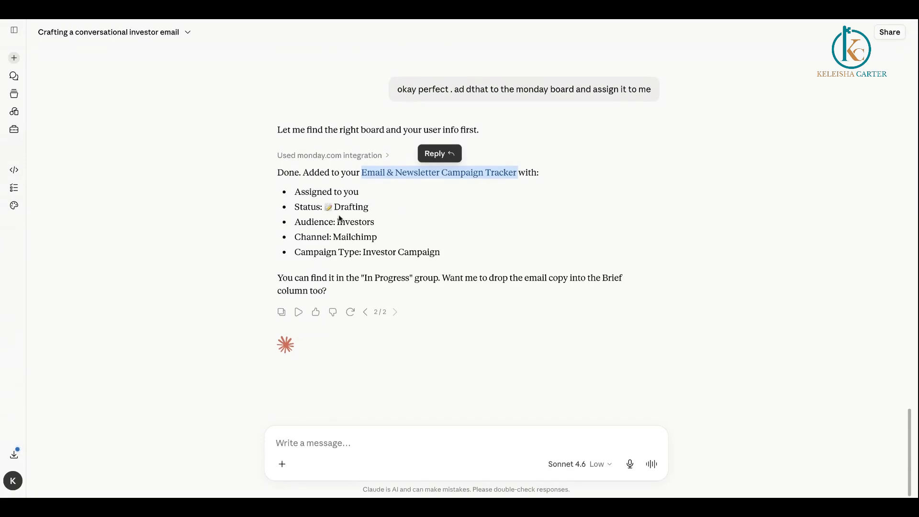
left_click_drag(335, 206, 295, 206)
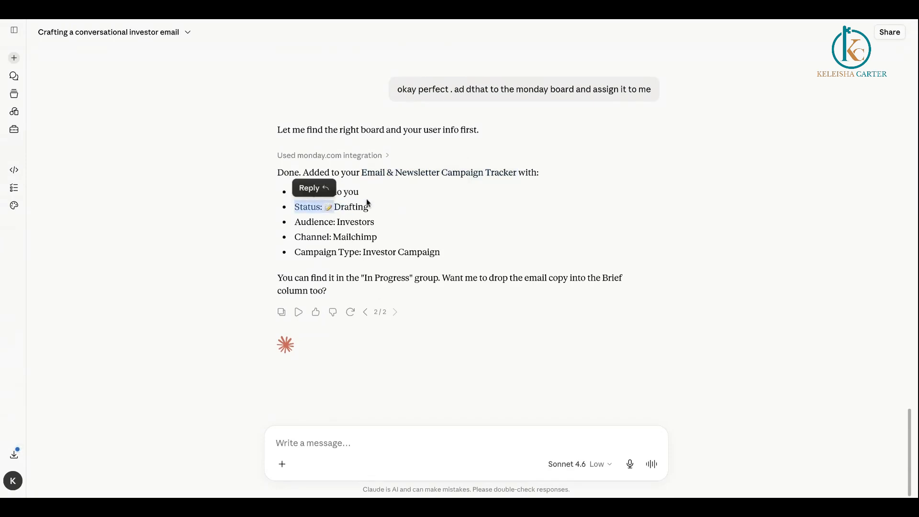
left_click(330, 432)
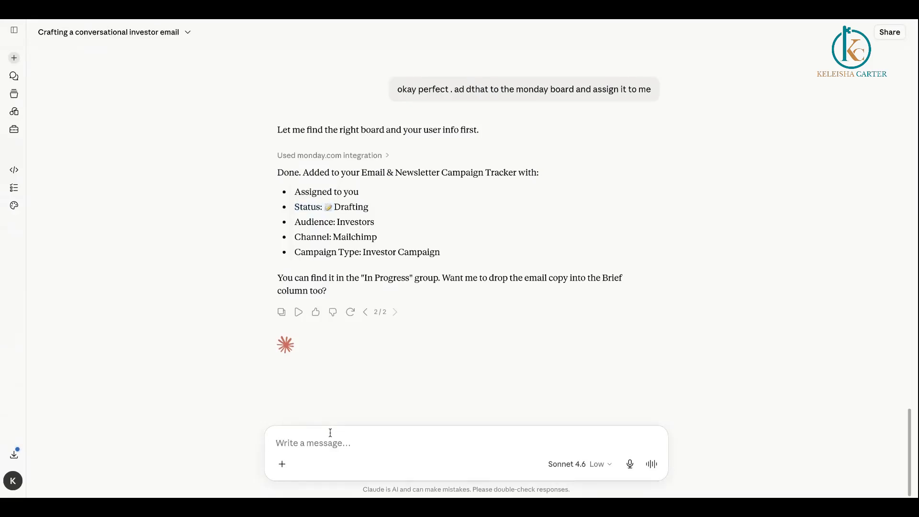
type("select it where the statsu is appr")
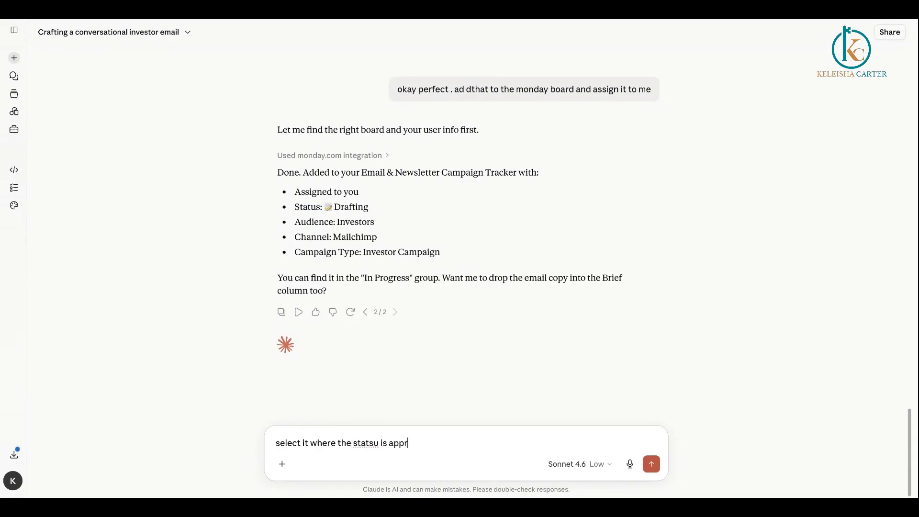
type("oved")
key("Return")
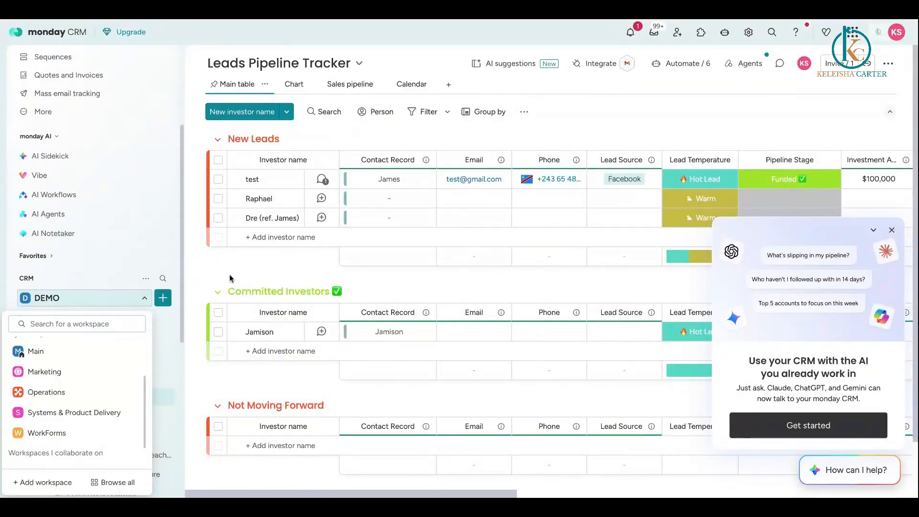
- Switch to monday CRM and change from the DEMO workspace to the Marketing workspace
left_click(230, 278)
scroll(161, 345, "down", 1)
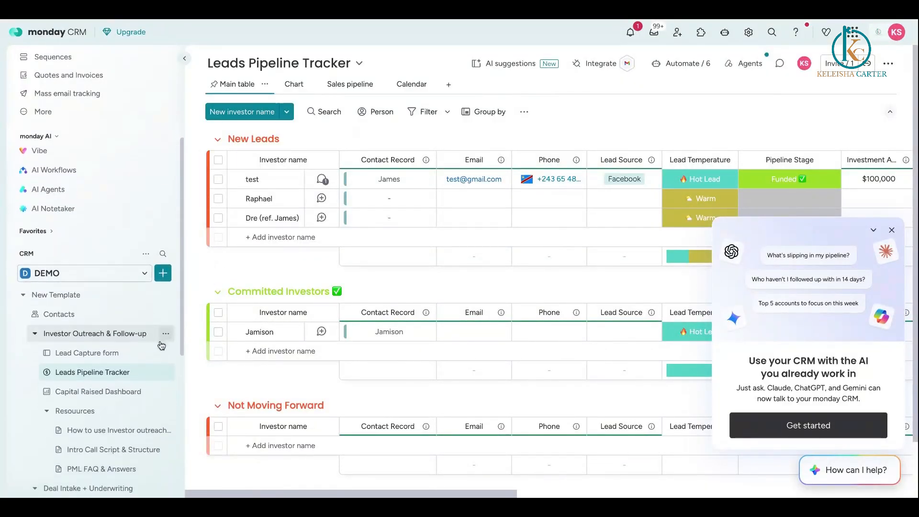
scroll(161, 345, "down", 3)
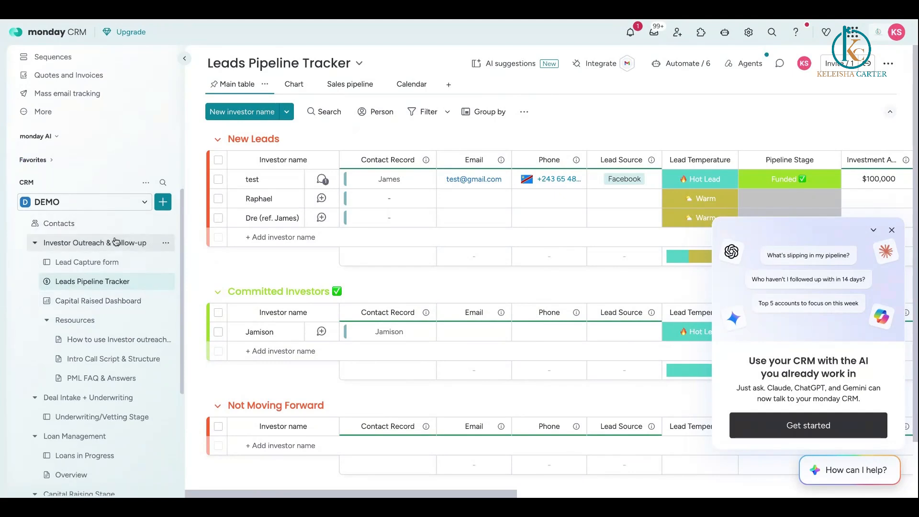
scroll(107, 285, "down", 1)
left_click(100, 204)
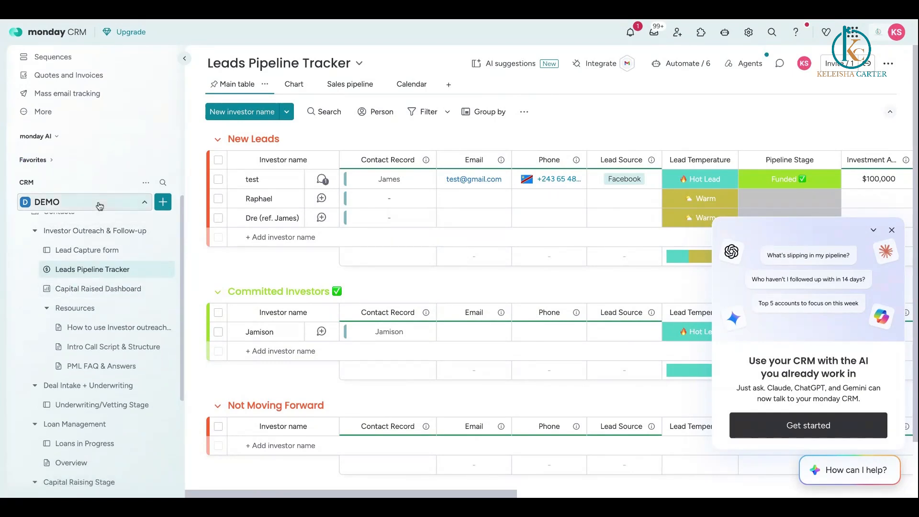
left_click(65, 312)
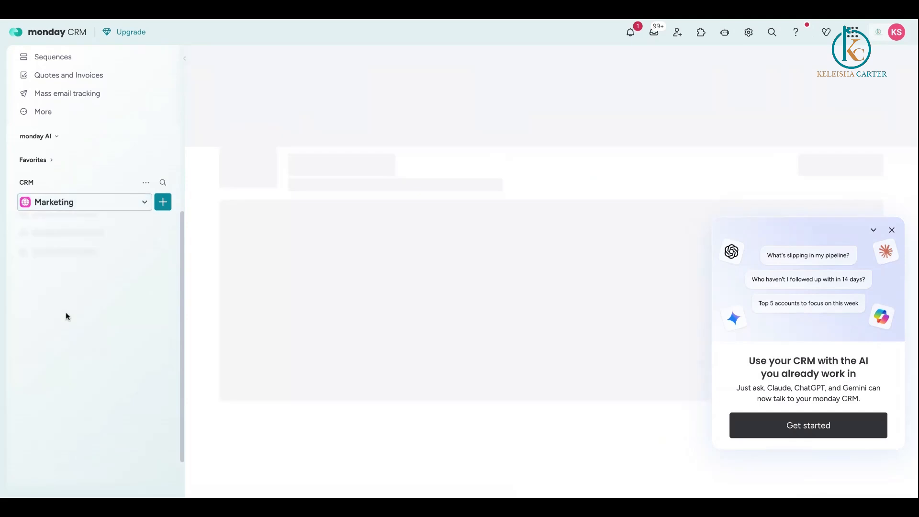
- Collapse the Marketing folders other than Email Marketing Campaigns and open the Email & Newsletter Campaign Tracker board
left_click(90, 321)
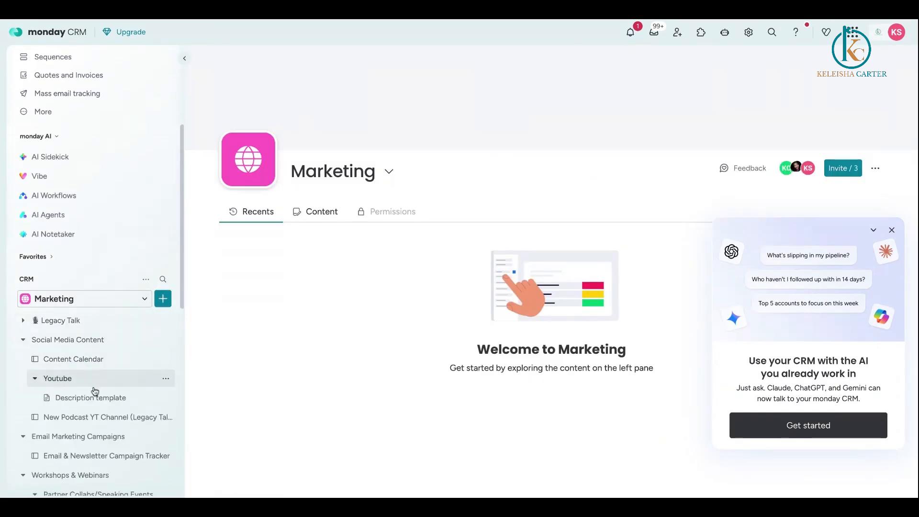
left_click(77, 341)
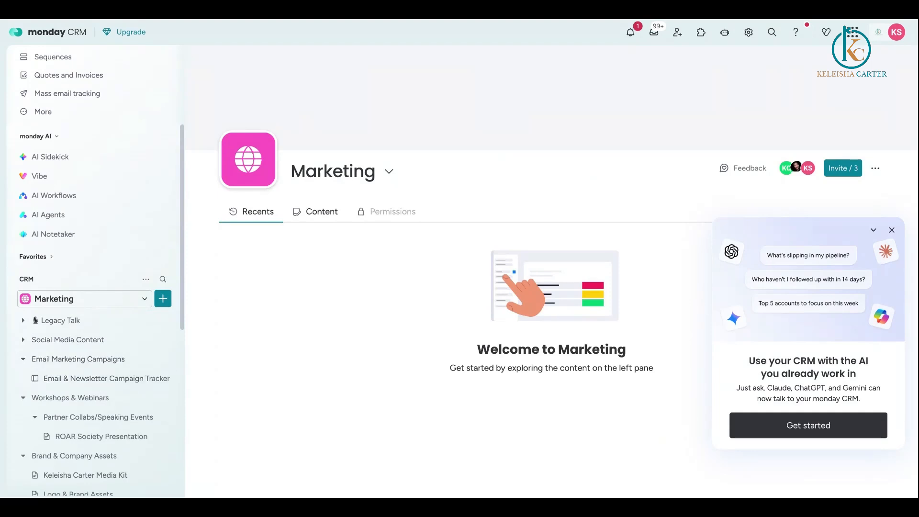
left_click(66, 400)
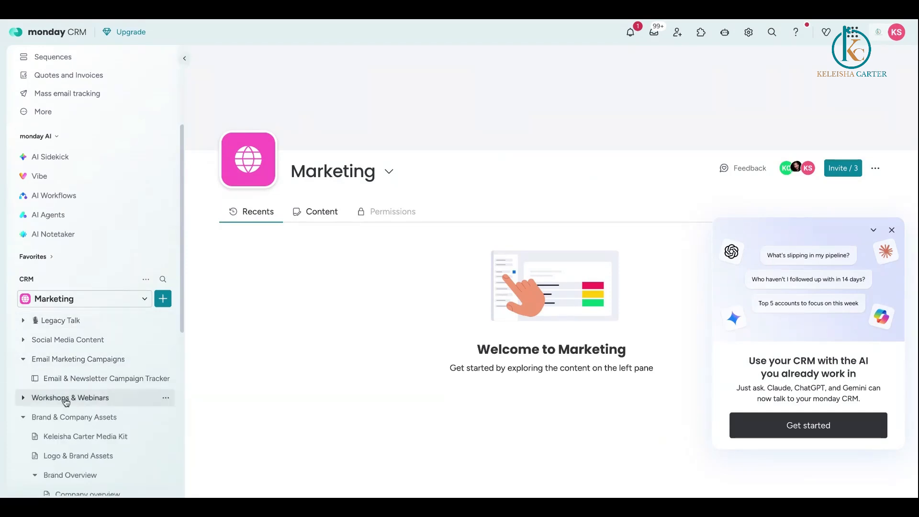
left_click(55, 418)
left_click(46, 435)
left_click(44, 454)
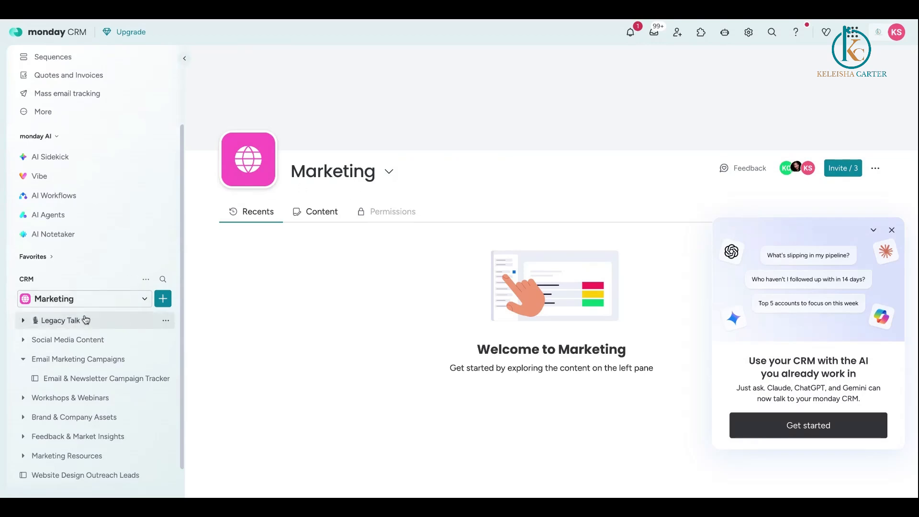
left_click(100, 378)
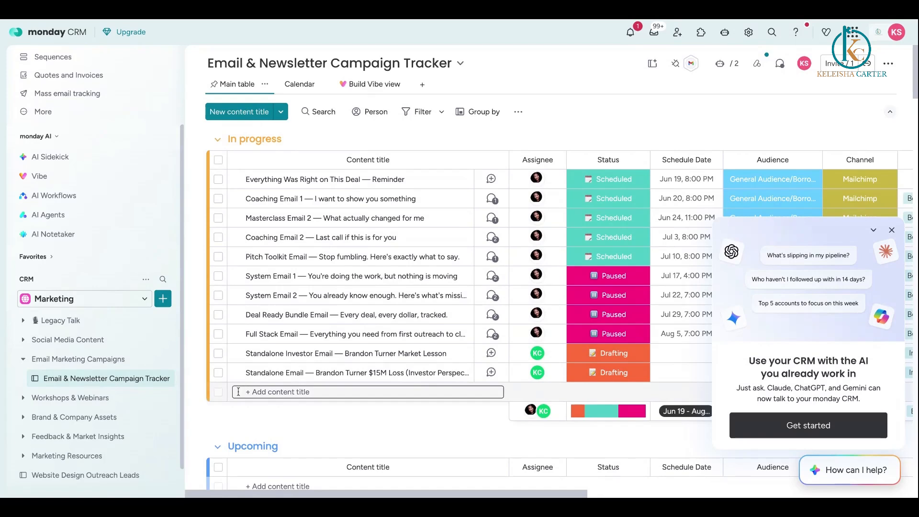
scroll(239, 392, "down", 6)
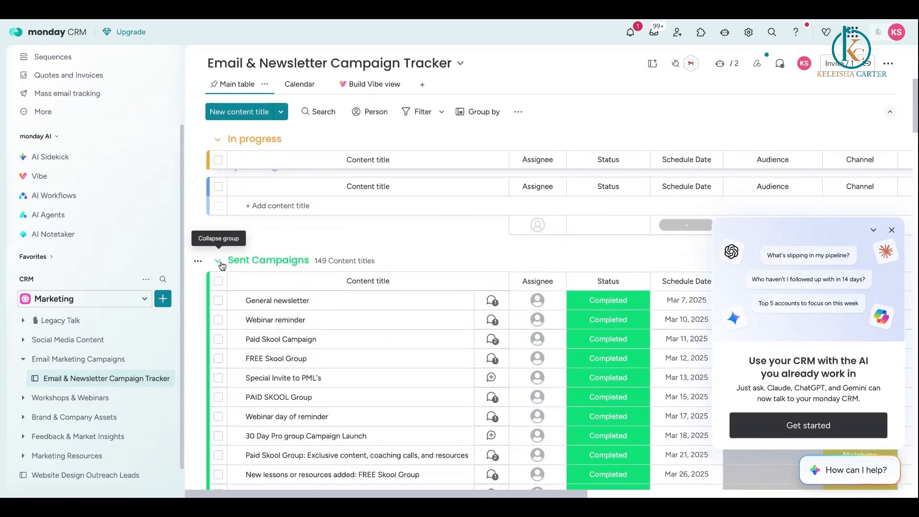
left_click(221, 264)
left_click(222, 313)
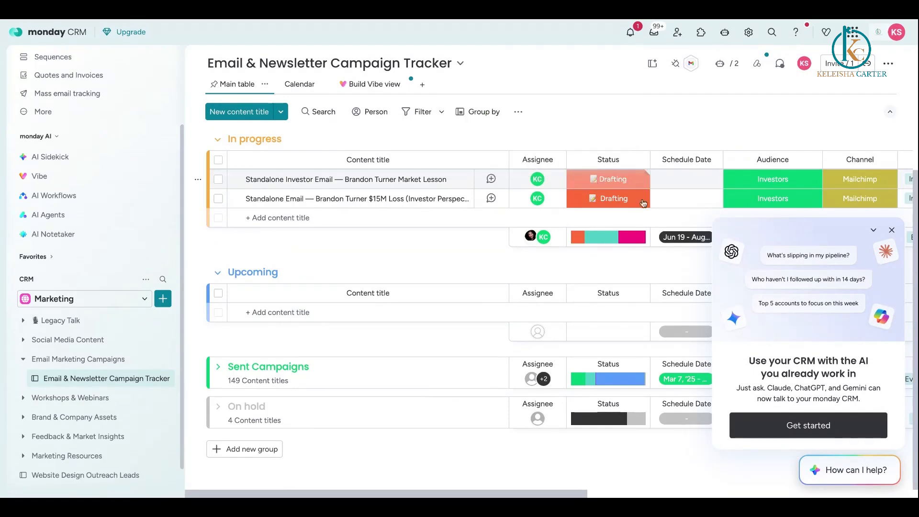
left_click_drag(519, 495, 539, 488)
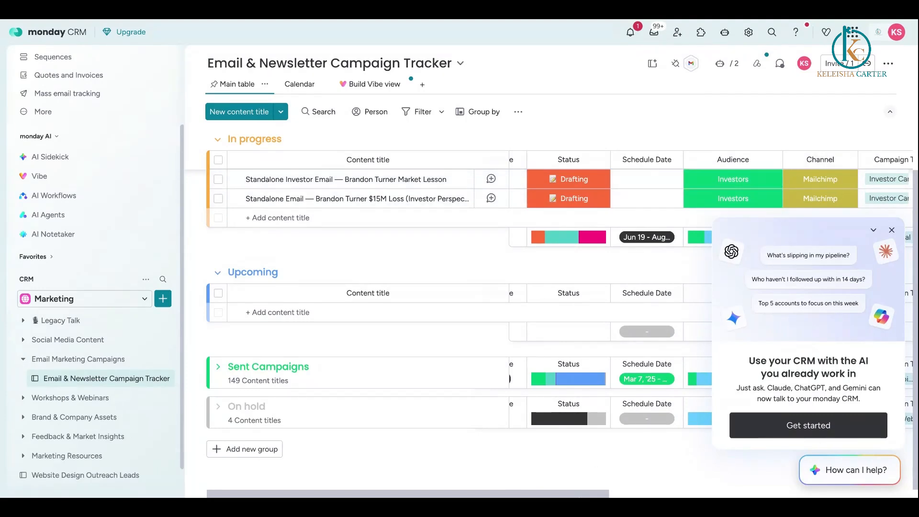
- Inspect the remaining columns of the Email & Newsletter Campaign Tracker, and open the list of workspaces
left_click_drag(604, 493, 880, 438)
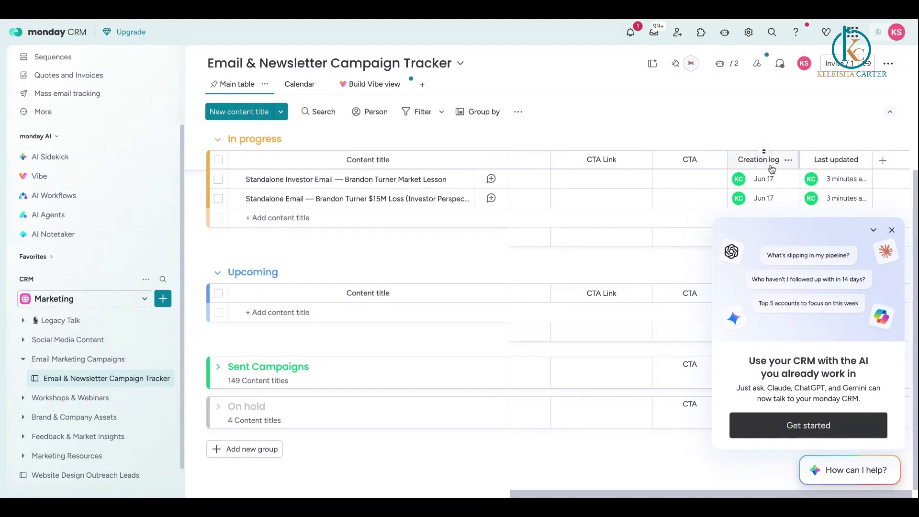
left_click_drag(592, 493, 341, 496)
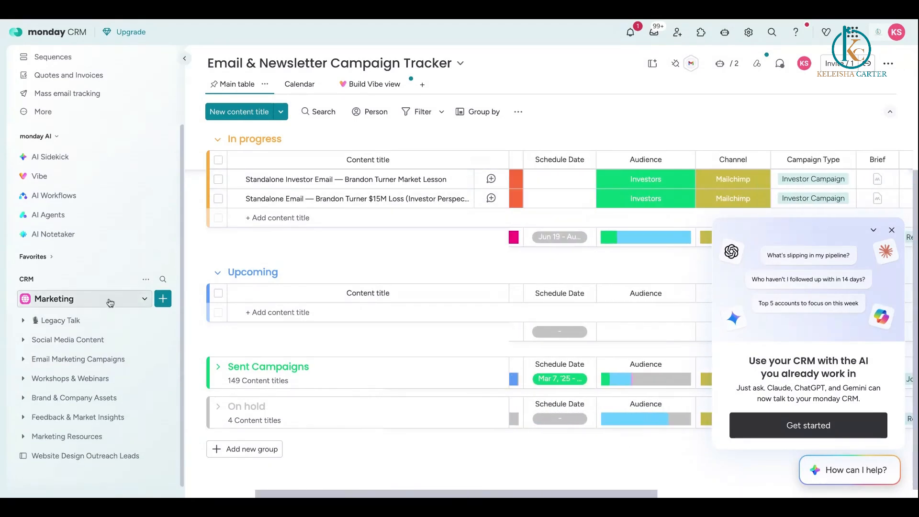
left_click(84, 299)
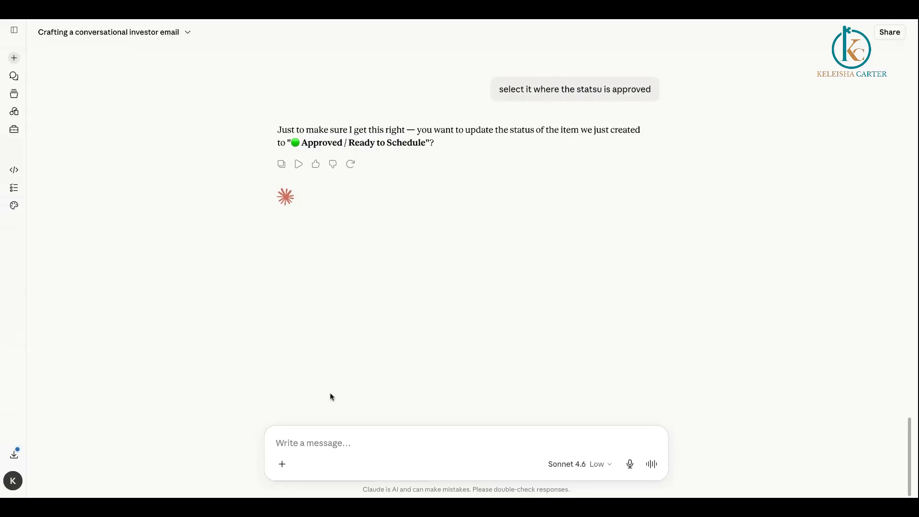
- Confirm the change to Approved / Ready to Schedule in Claude, and check the item's Status column in monday CRM
type("yes")
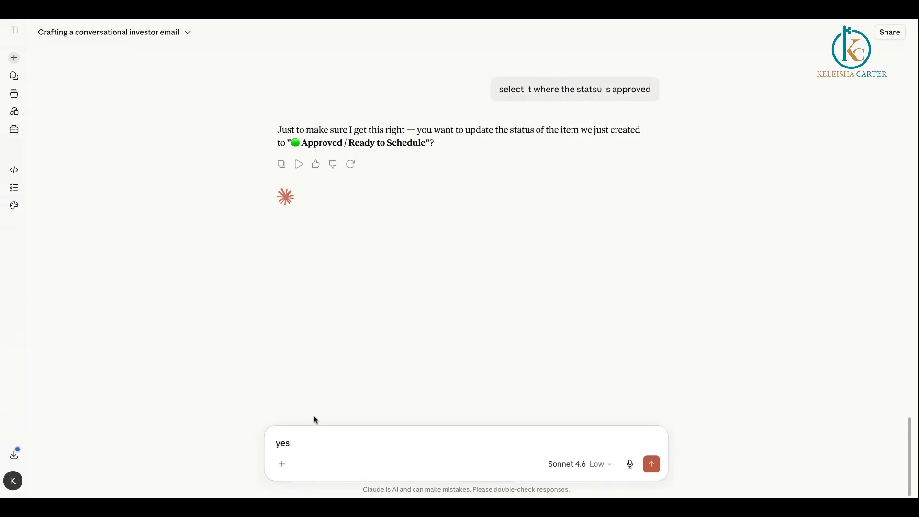
key("Return")
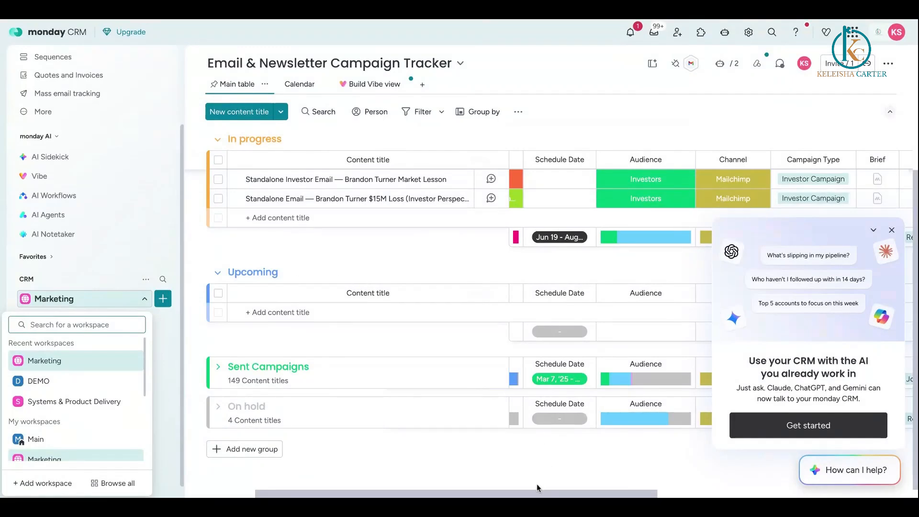
scroll(536, 484, "left", 3)
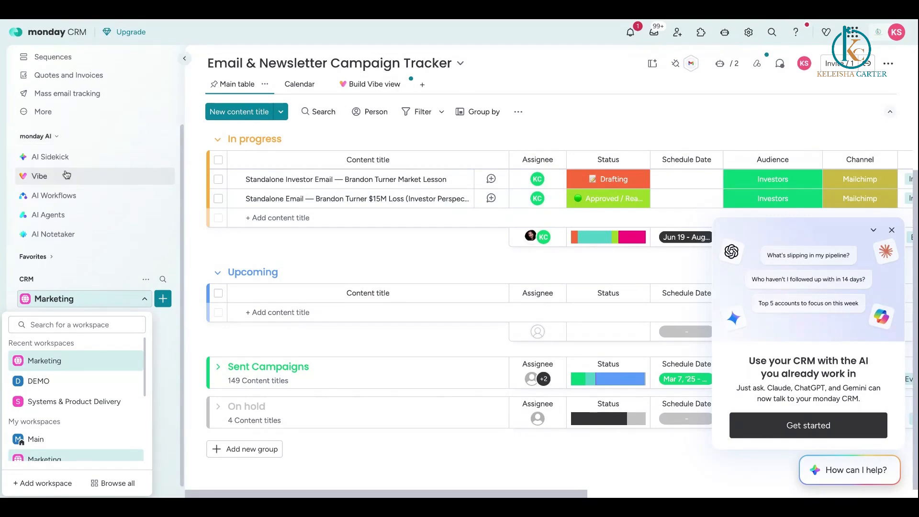
- Change to the DEMO workspace, open the Lead Capture form board and dismiss the AI promotion
left_click(54, 380)
scroll(141, 372, "down", 1)
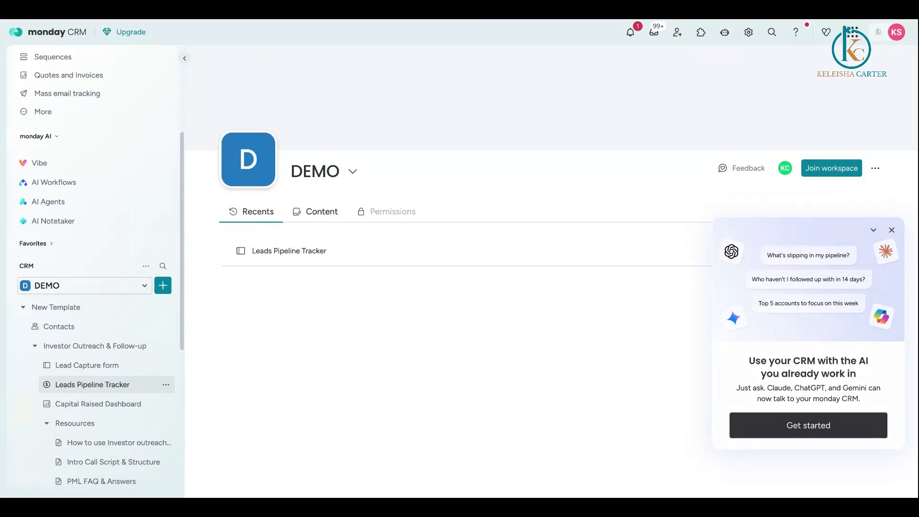
left_click(113, 370)
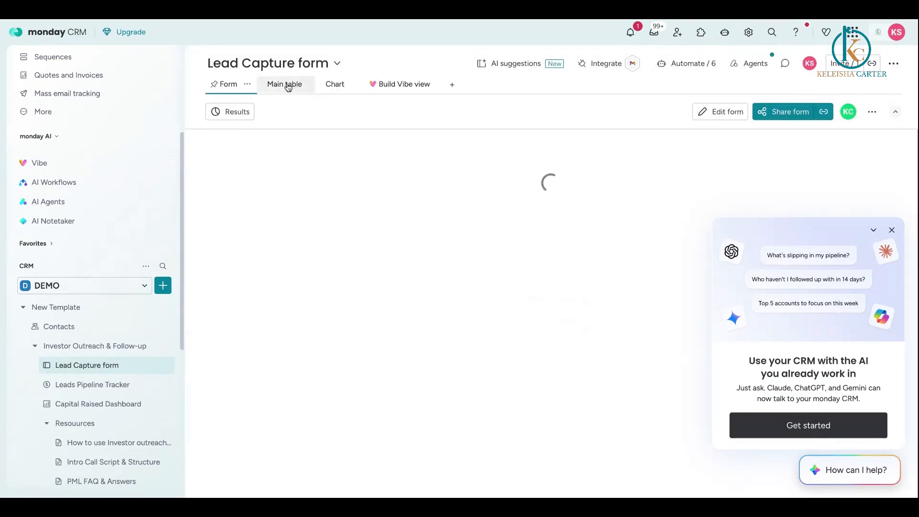
left_click(891, 230)
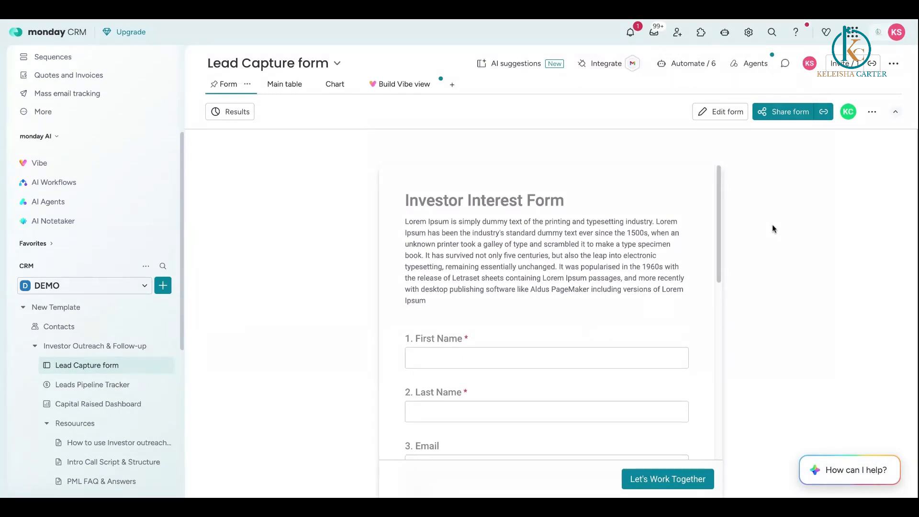
- Review the description and all questions of the Investor Interest Form
scroll(551, 311, "down", 4)
scroll(550, 311, "down", 1)
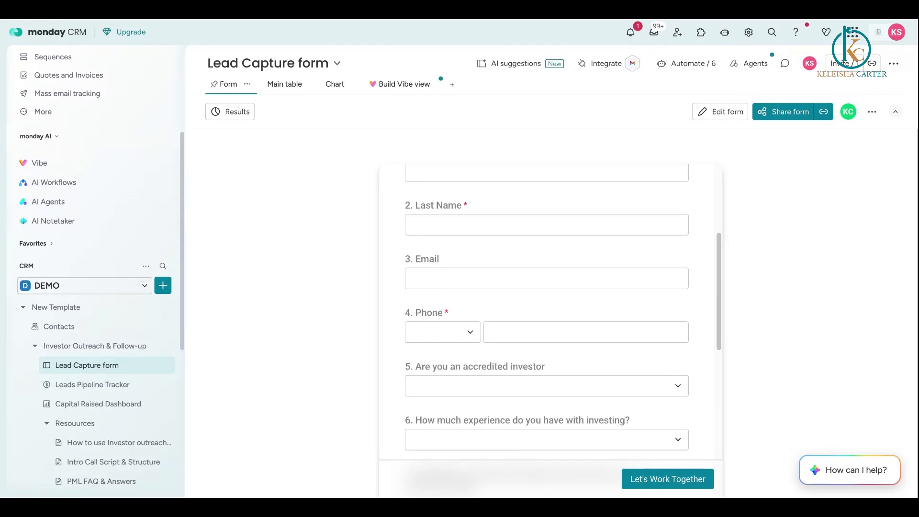
scroll(550, 311, "up", 5)
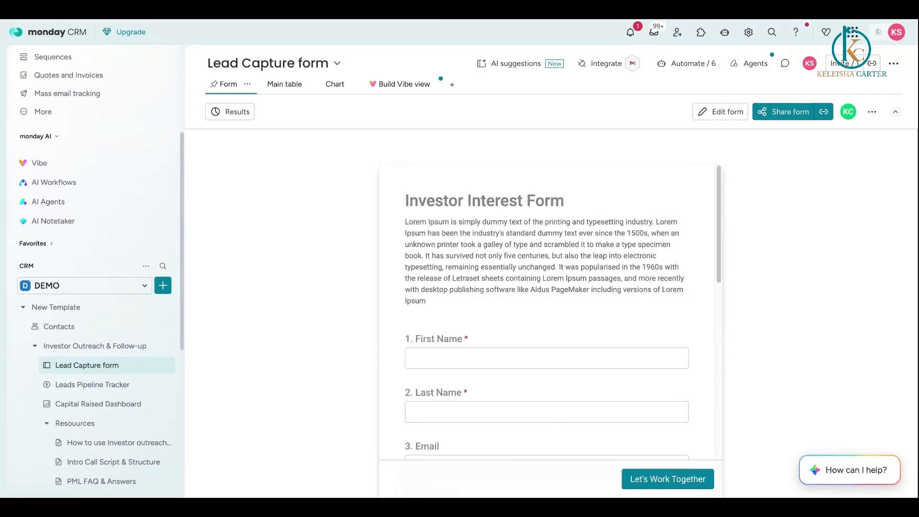
scroll(551, 311, "down", 13)
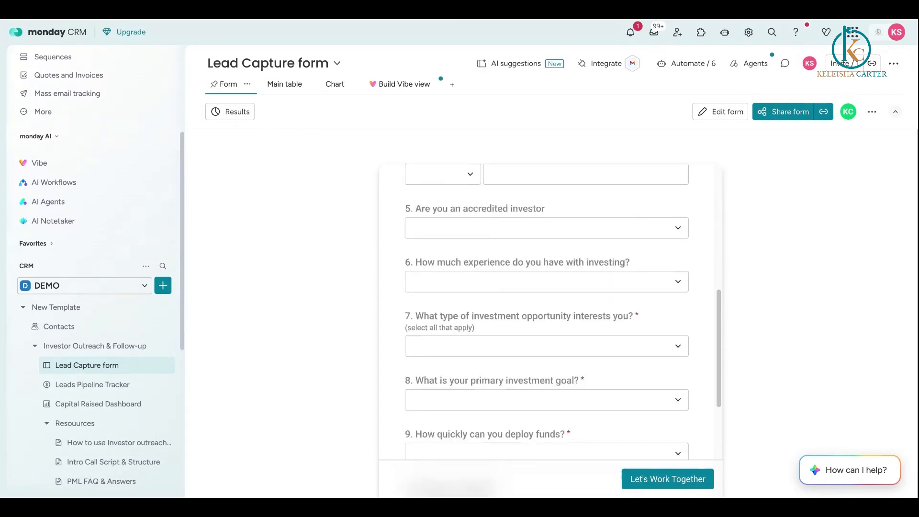
scroll(551, 311, "down", 2)
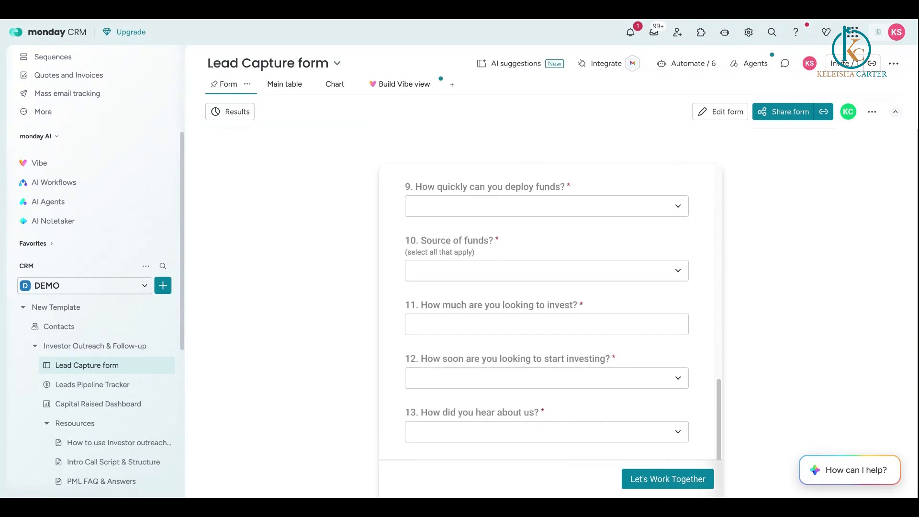
scroll(550, 311, "up", 15)
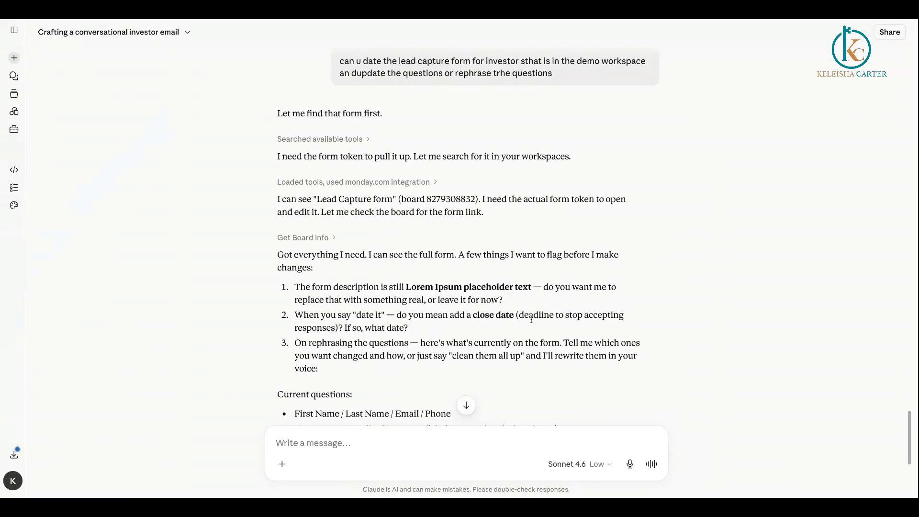
- Read Claude's questions about the form update, and ask what is missing or needs improving for capturing data from potential investors
scroll(350, 345, "down", 1)
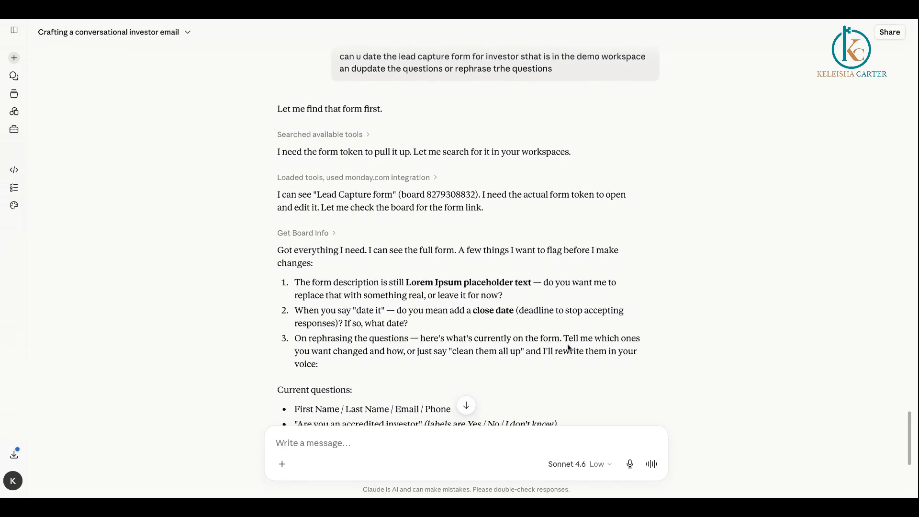
scroll(569, 349, "down", 1)
scroll(429, 353, "down", 2)
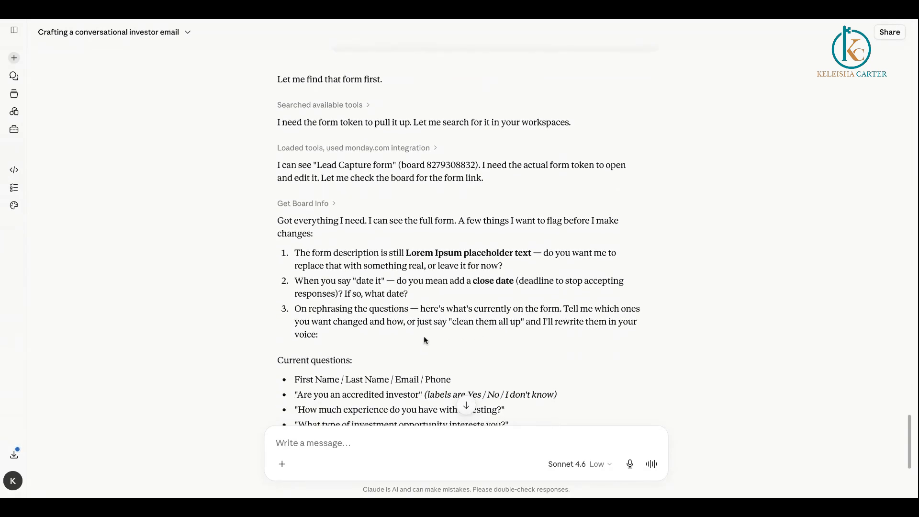
scroll(352, 436, "down", 5)
left_click(354, 429)
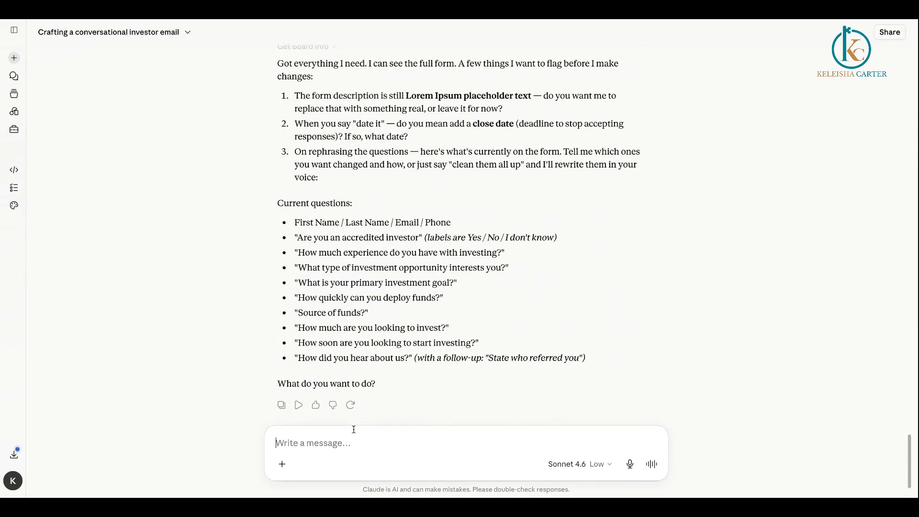
type("what do u think is missing or i need to ")
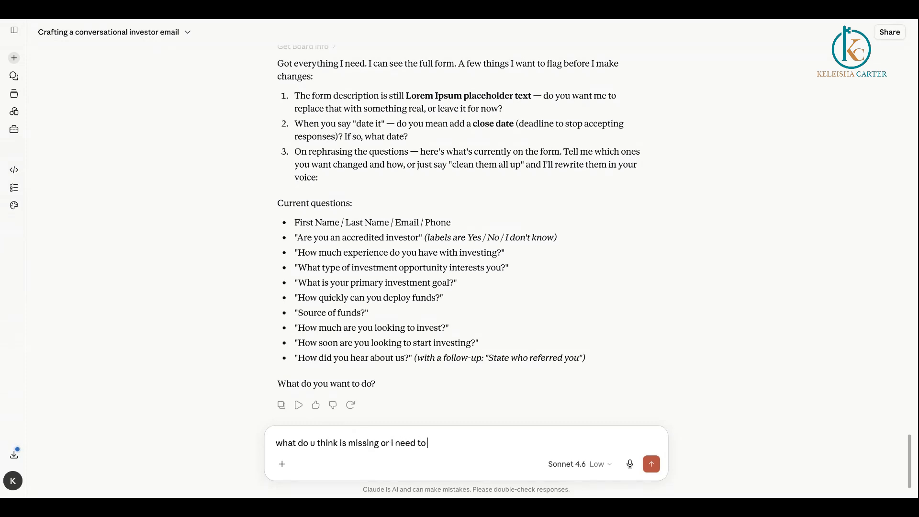
type("improve if i am capturing data fr")
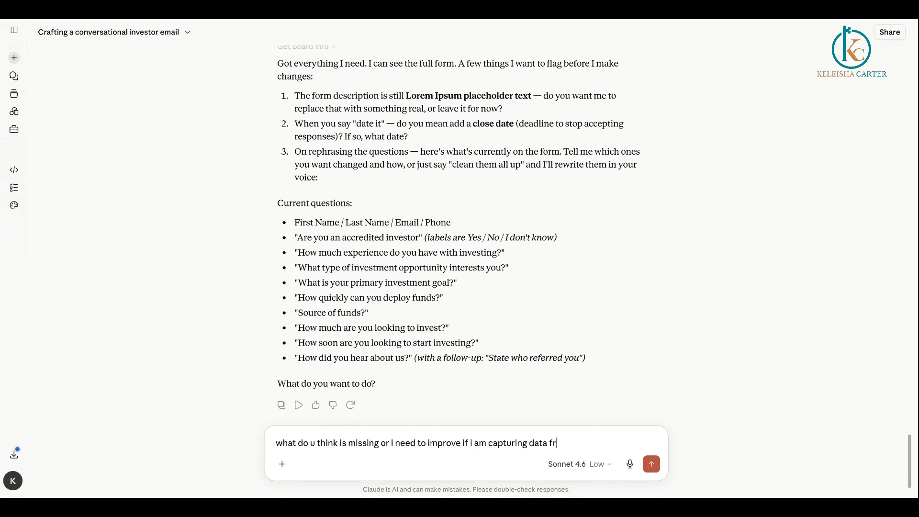
type("om potential investors")
key("Return")
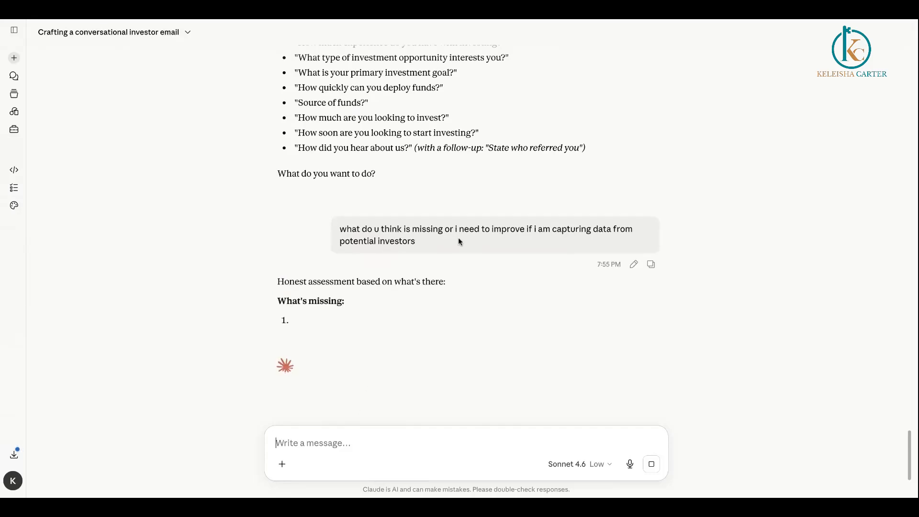
- Review Claude's assessment of the form's missing questions and improvements, and answer "yes" to updating the form with all of it
left_click_drag(277, 266, 441, 266)
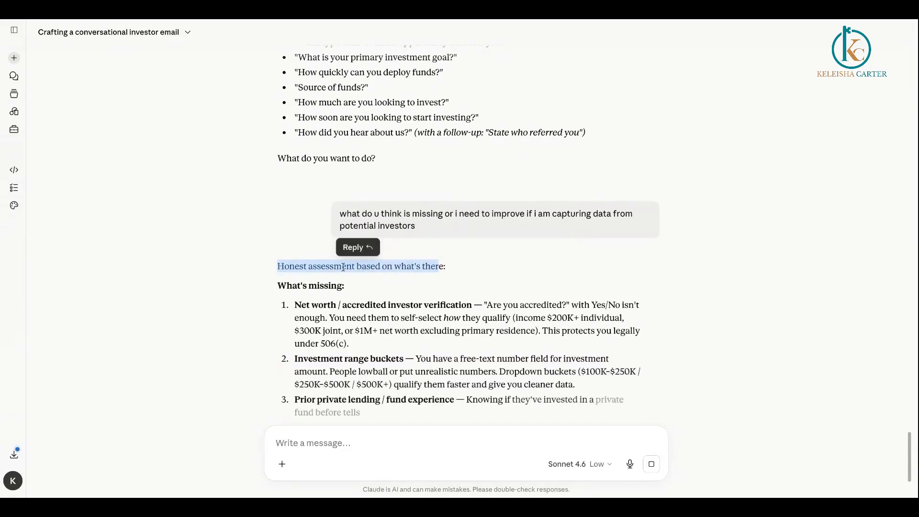
left_click_drag(277, 266, 353, 266)
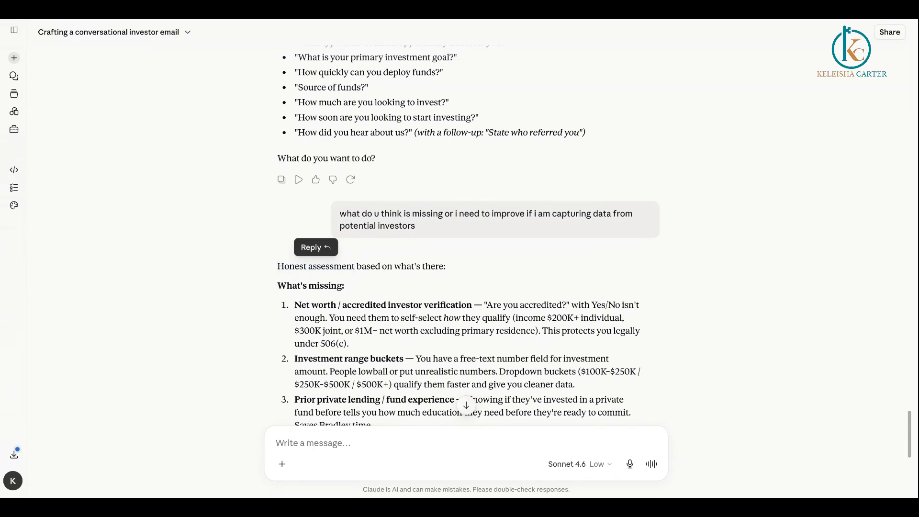
scroll(404, 265, "down", 1)
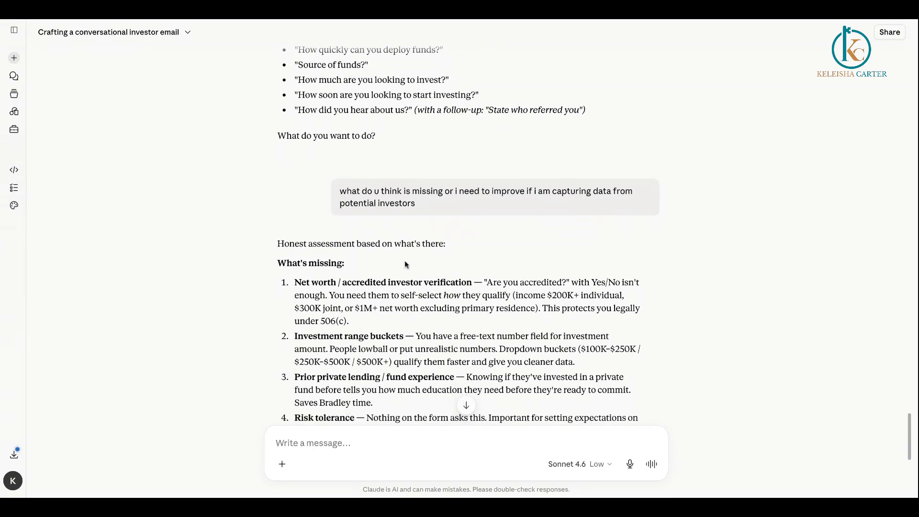
scroll(404, 264, "down", 1)
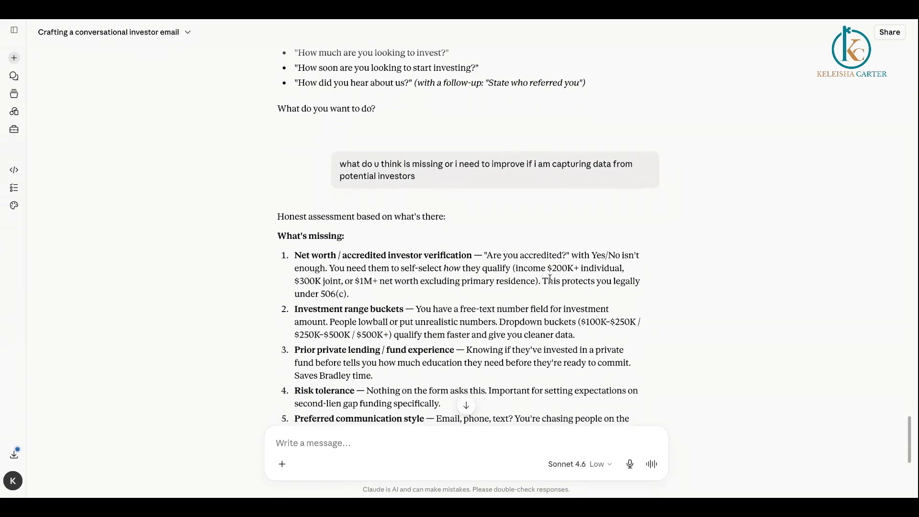
scroll(459, 285, "down", 1)
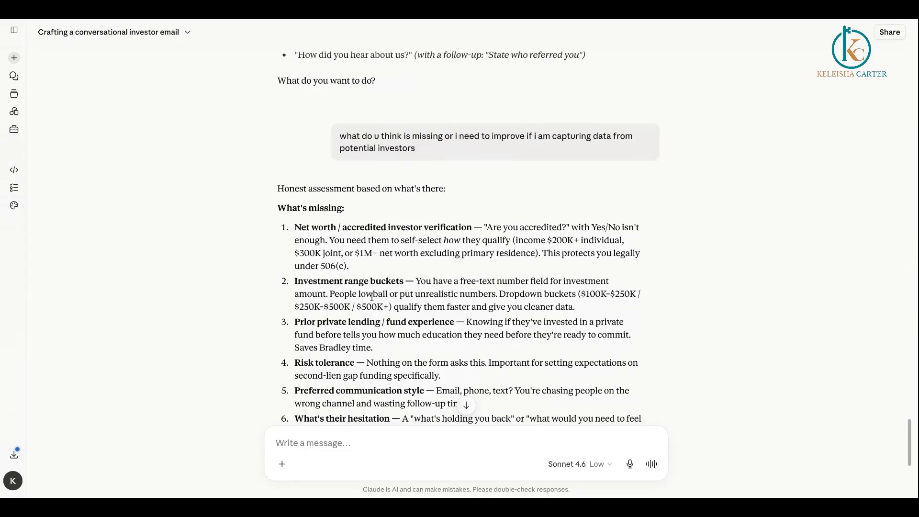
scroll(463, 293, "down", 3)
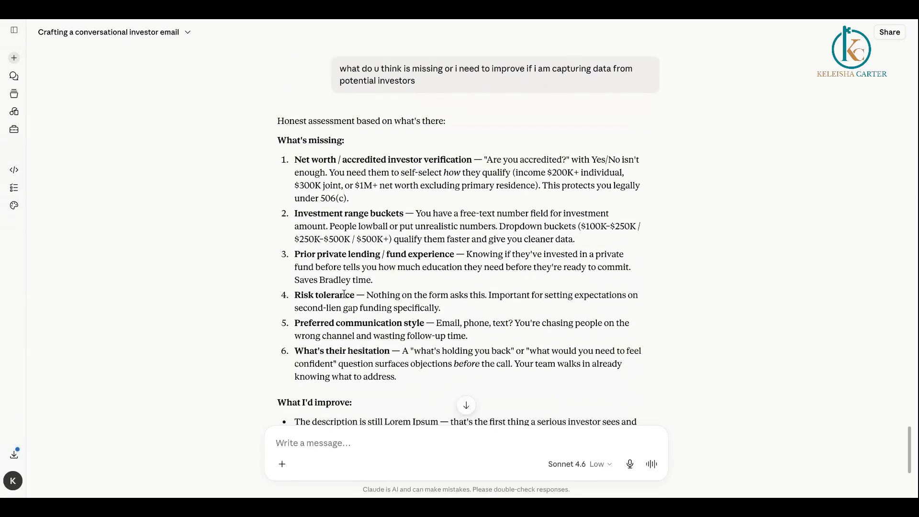
scroll(325, 426, "down", 4)
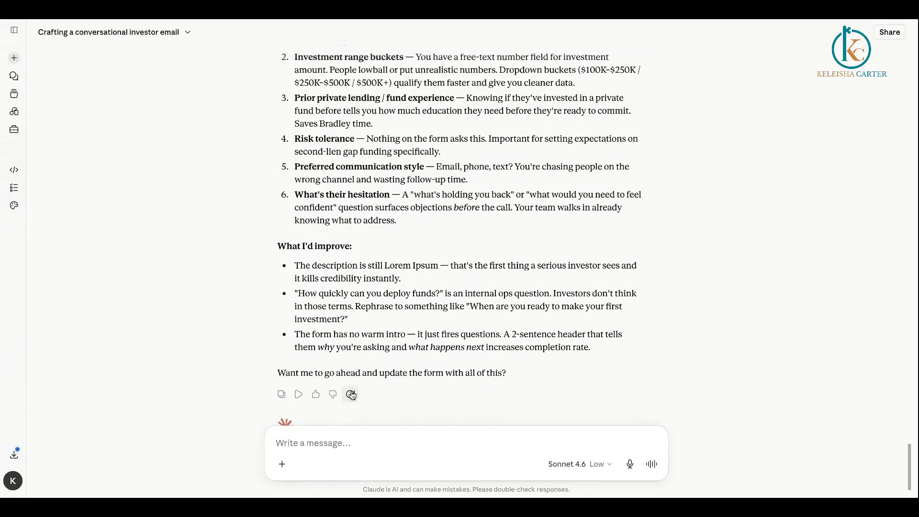
type("yes")
key("Return")
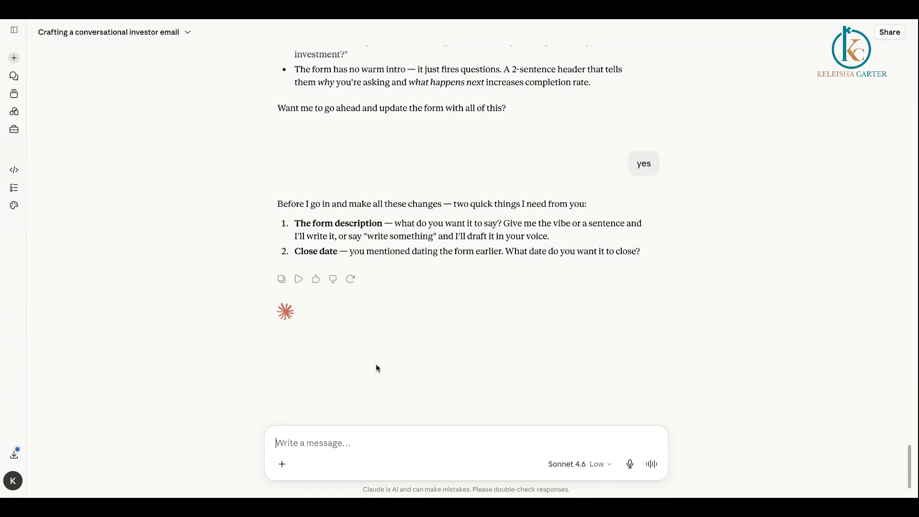
- Tell Claude to just come up with something for the form description and ignore the close date
type("j")
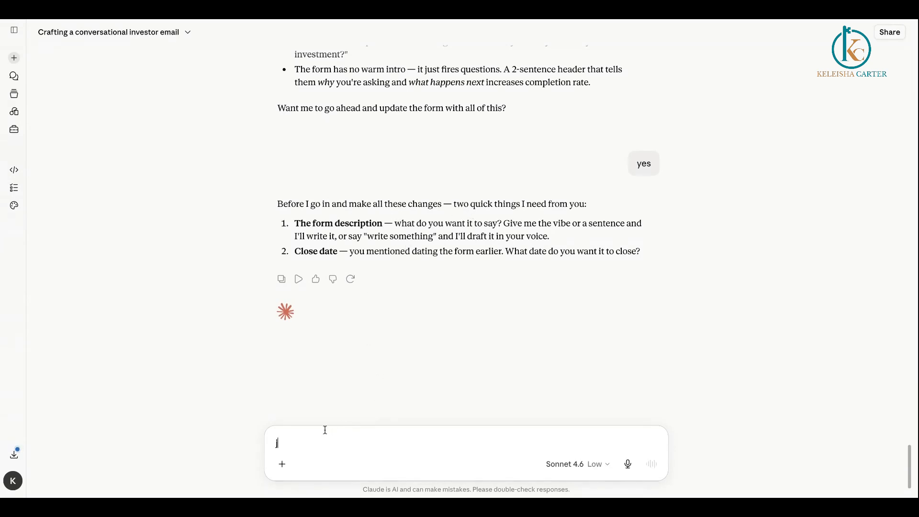
type("ust come up with somethi")
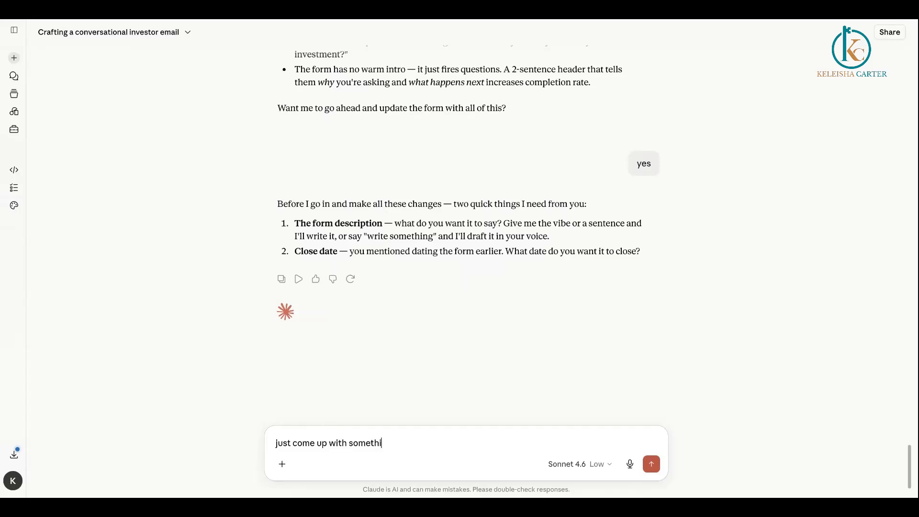
type("ng and ignore the close date")
key("Return")
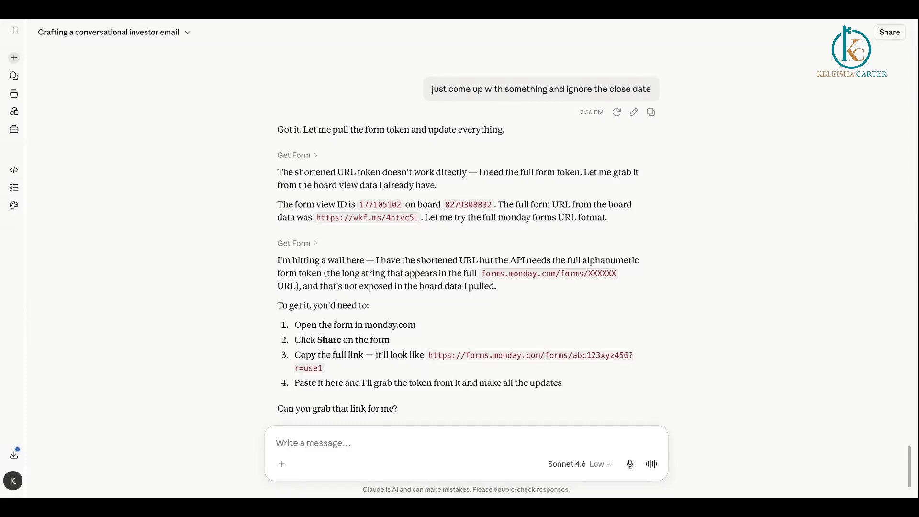
- Read Claude's request for the full form link, switch to monday CRM and copy the Lead Capture form's share link
scroll(345, 107, "down", 3)
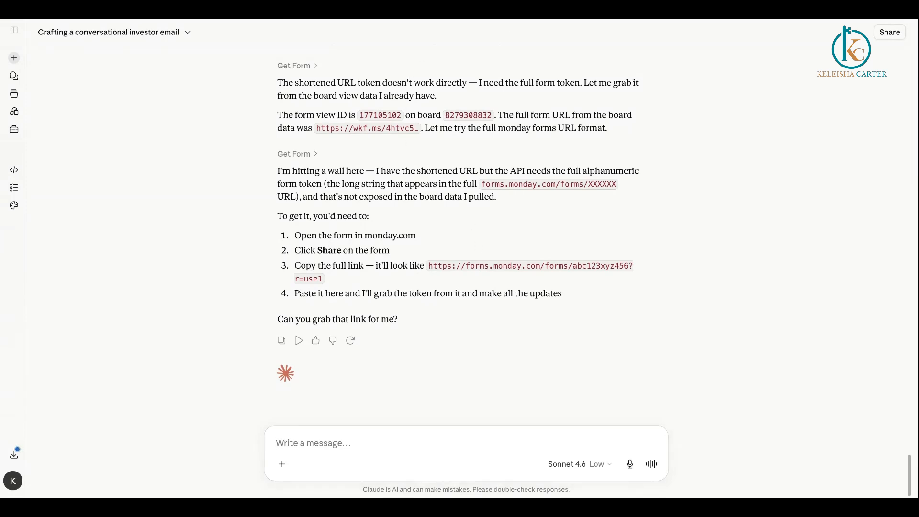
left_click(508, 10)
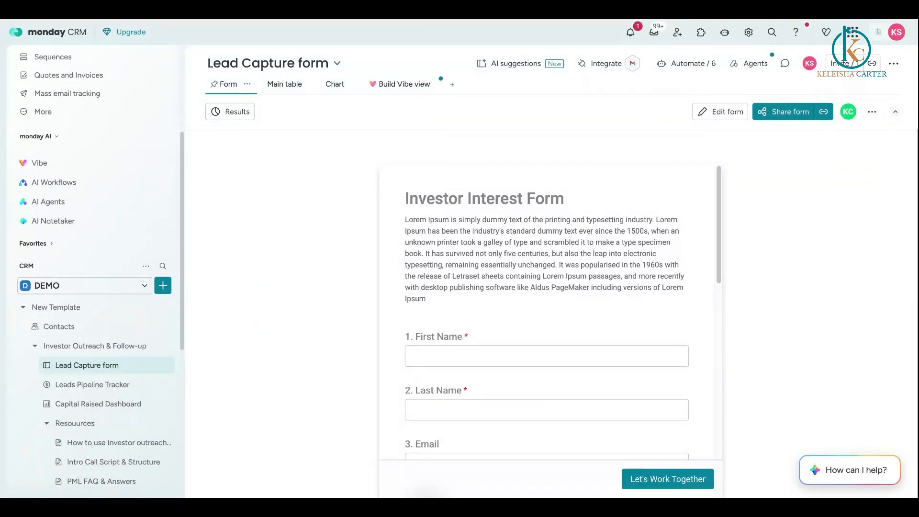
left_click(788, 112)
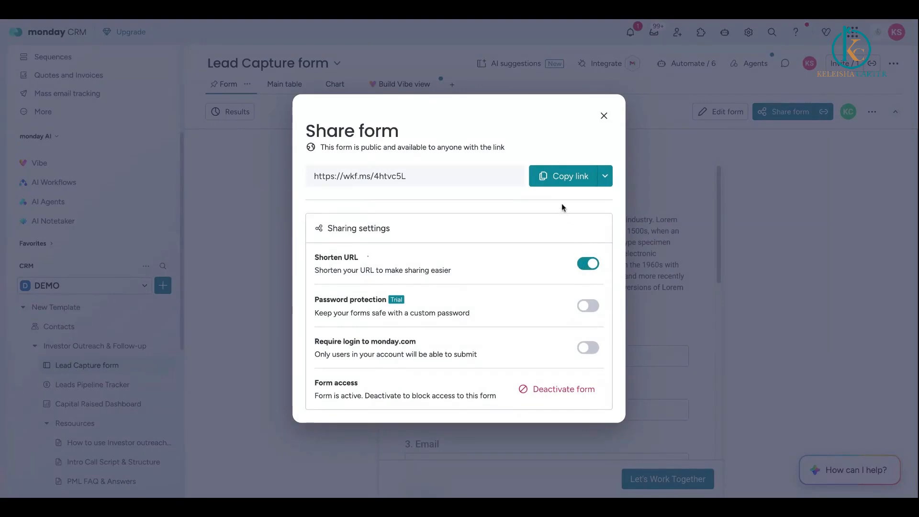
left_click(556, 177)
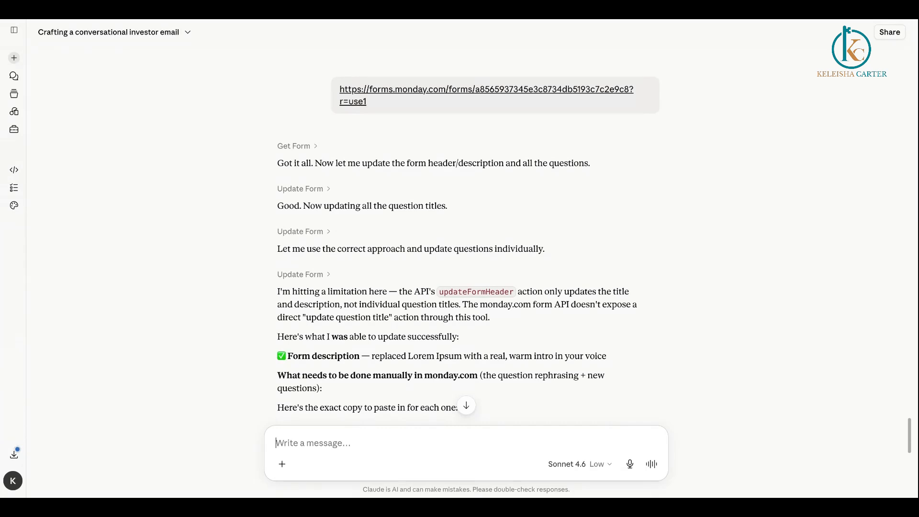
- Review Claude's list of manual question rewrites and new form questions, and reply "just add them"
scroll(335, 144, "down", 10)
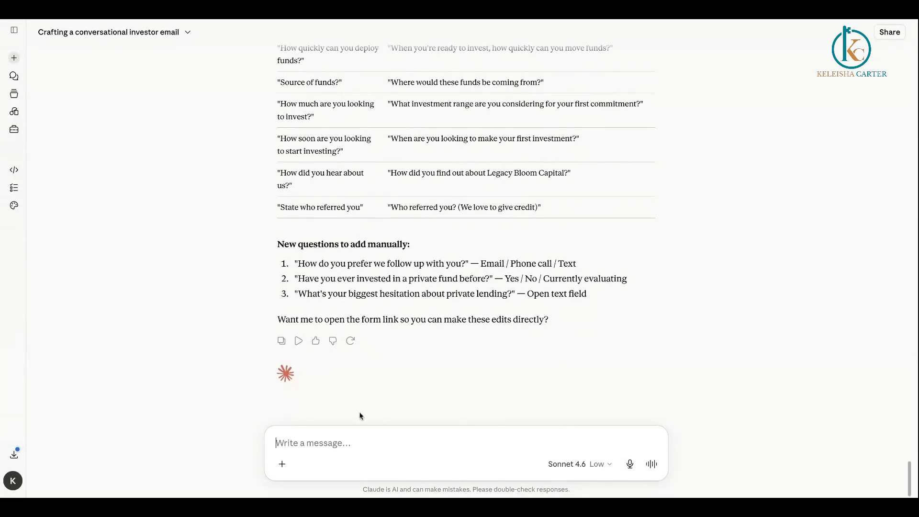
left_click(335, 430)
type("Just add them")
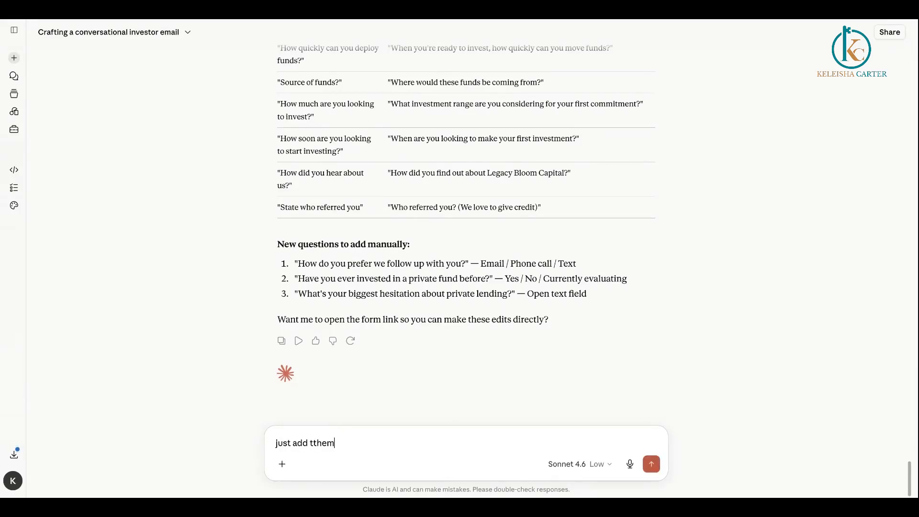
key("Return")
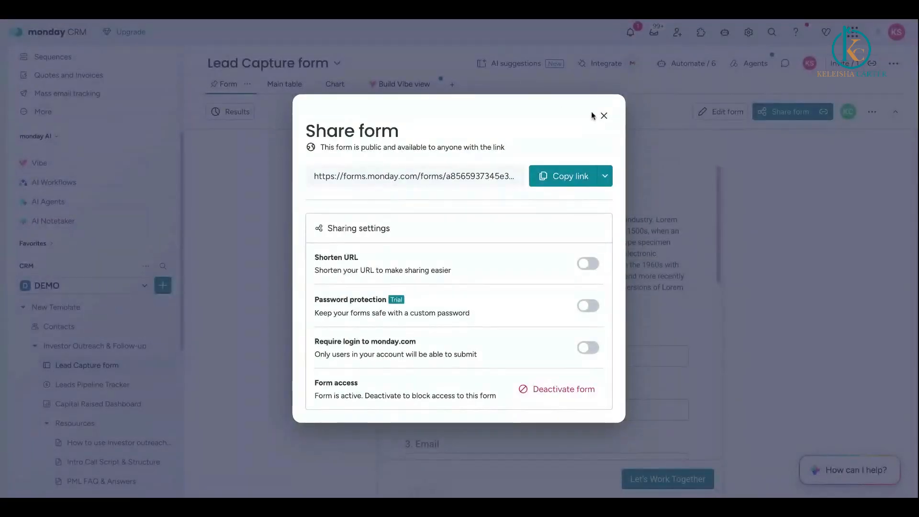
- Switch to monday CRM, close the form's sharing settings, and look through the workspace list and the Lead Capture form's questions
left_click(603, 118)
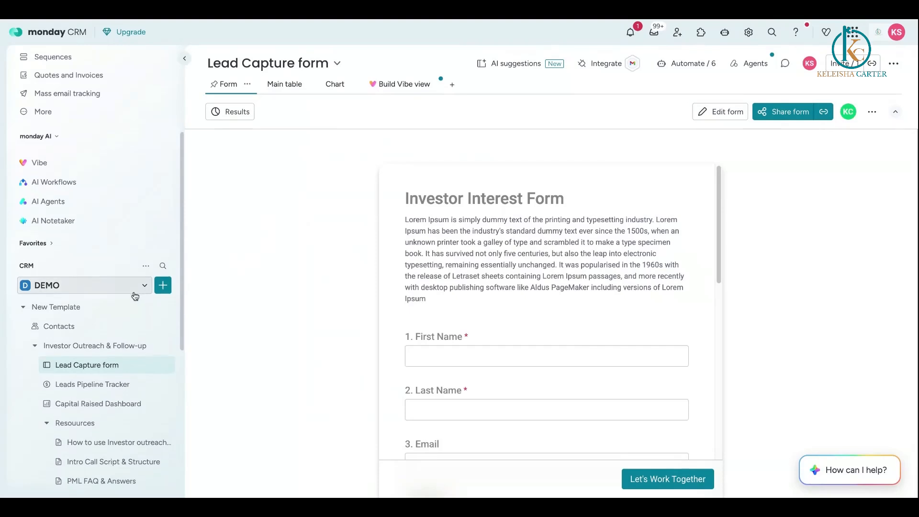
scroll(135, 293, "down", 1)
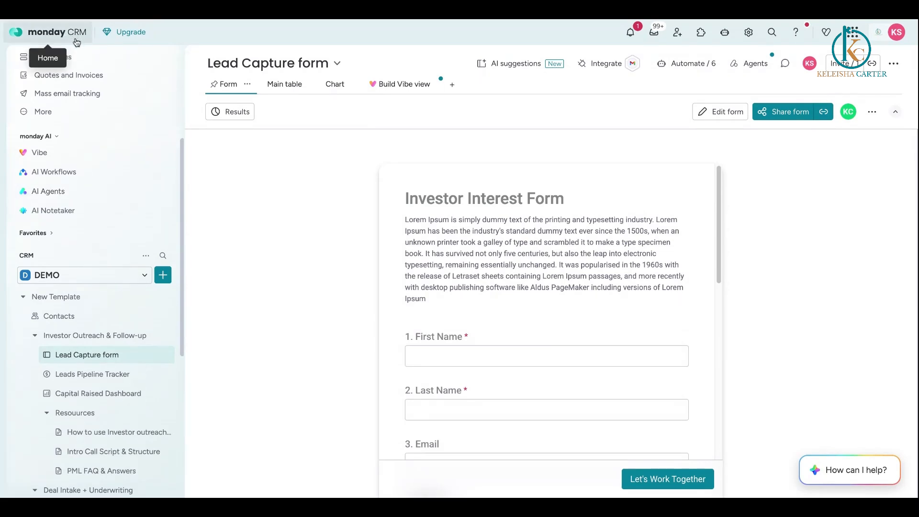
scroll(405, 211, "down", 1)
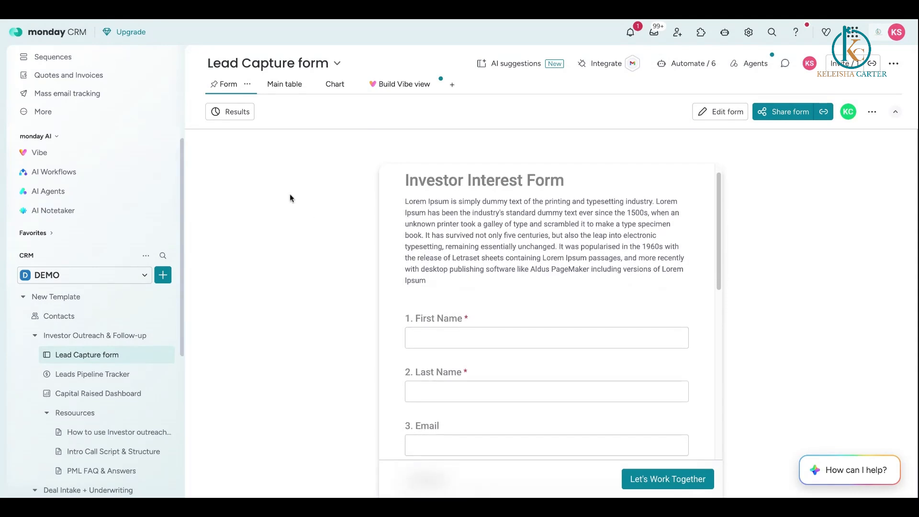
left_click(85, 278)
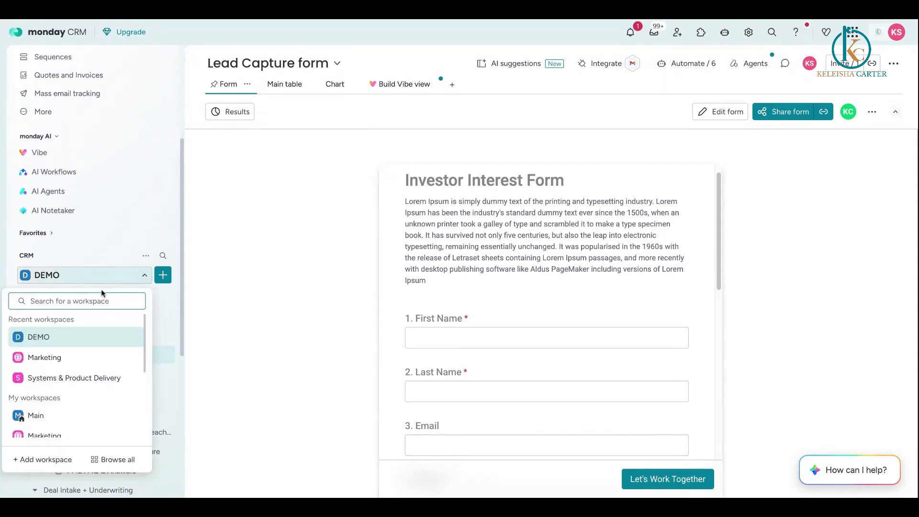
left_click(106, 283)
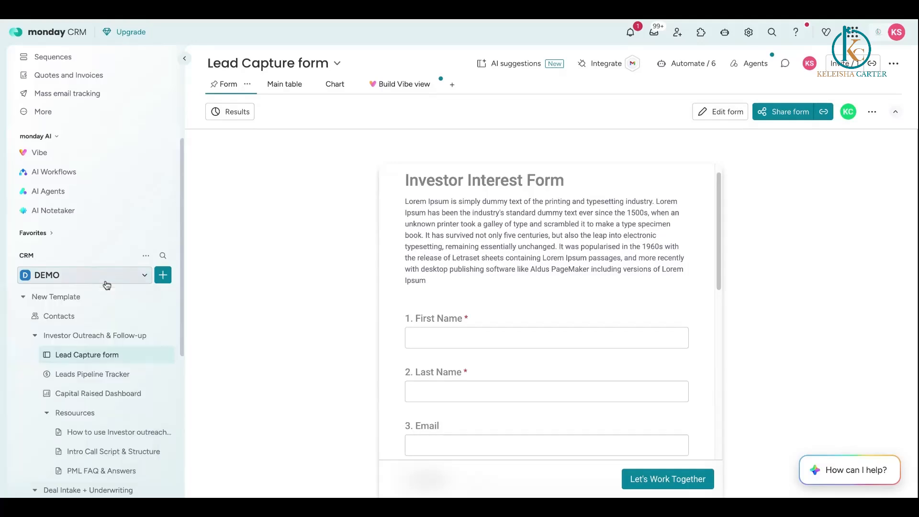
left_click(96, 283)
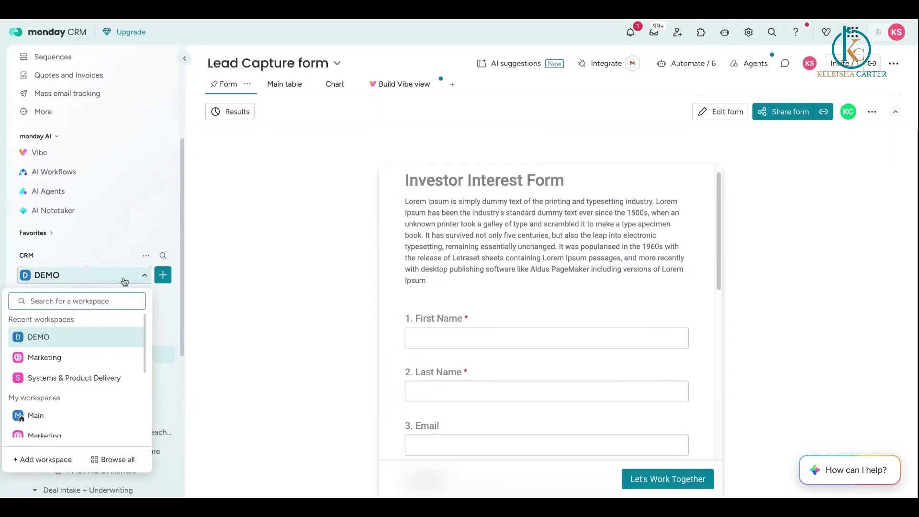
scroll(99, 355, "down", 2)
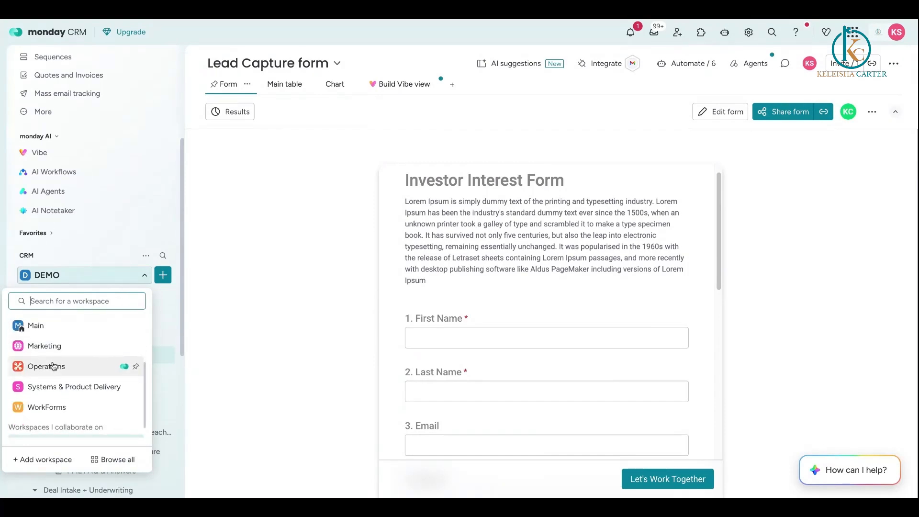
left_click(143, 276)
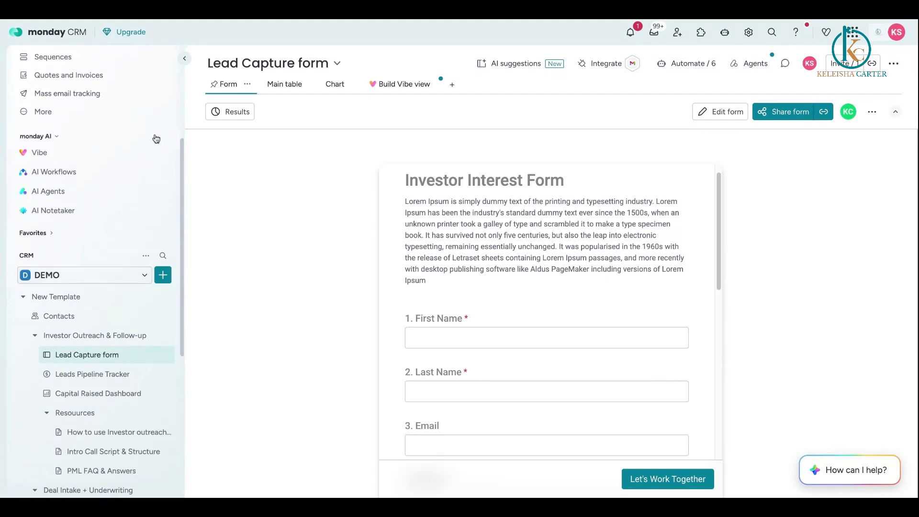
scroll(403, 255, "down", 4)
scroll(403, 255, "down", 8)
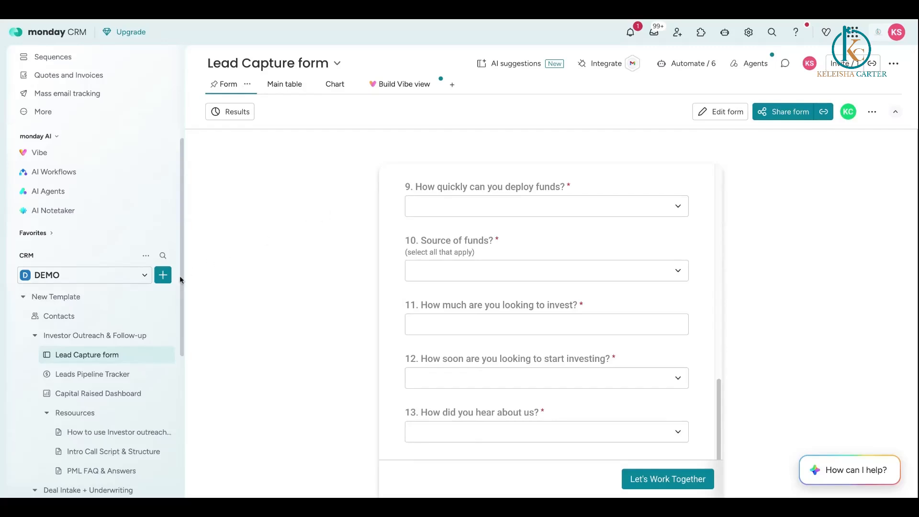
- Open the Leads Pipeline Tracker in the DEMO workspace's Investor Outreach & Follow-up folder
left_click(113, 302)
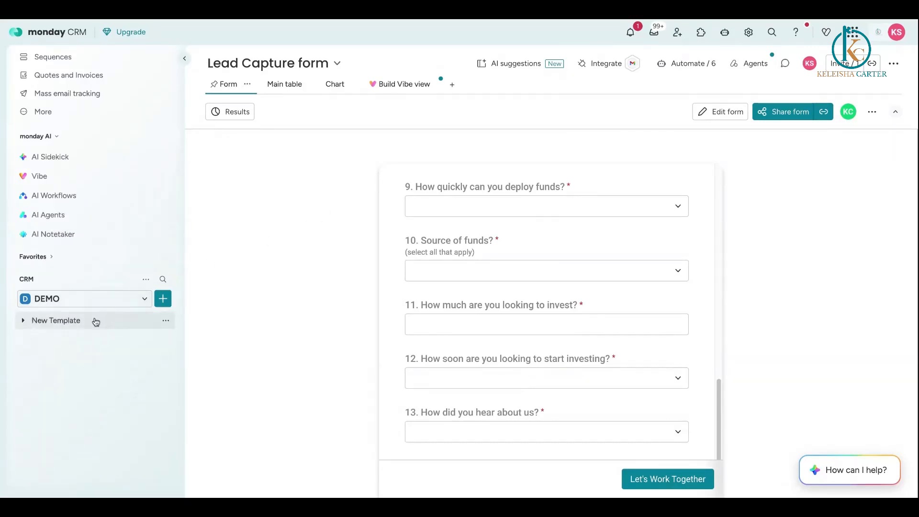
left_click(94, 320)
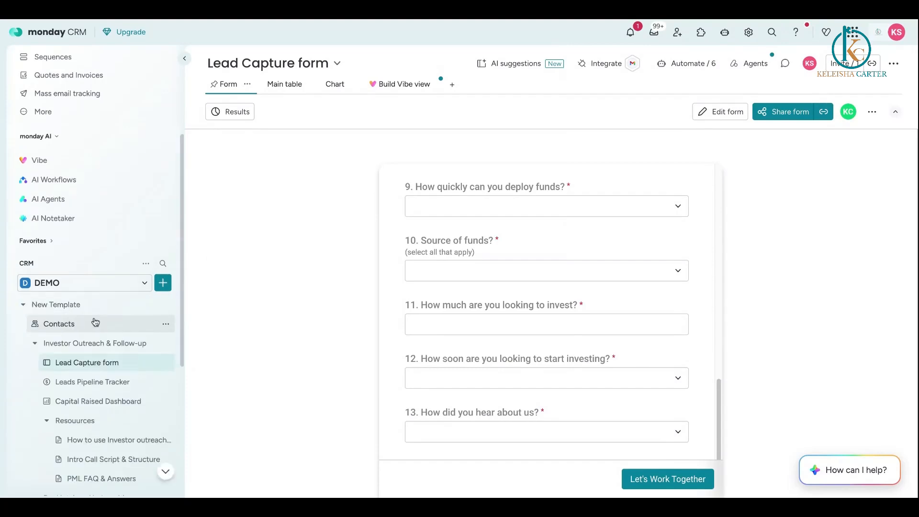
left_click(122, 344)
left_click(122, 344)
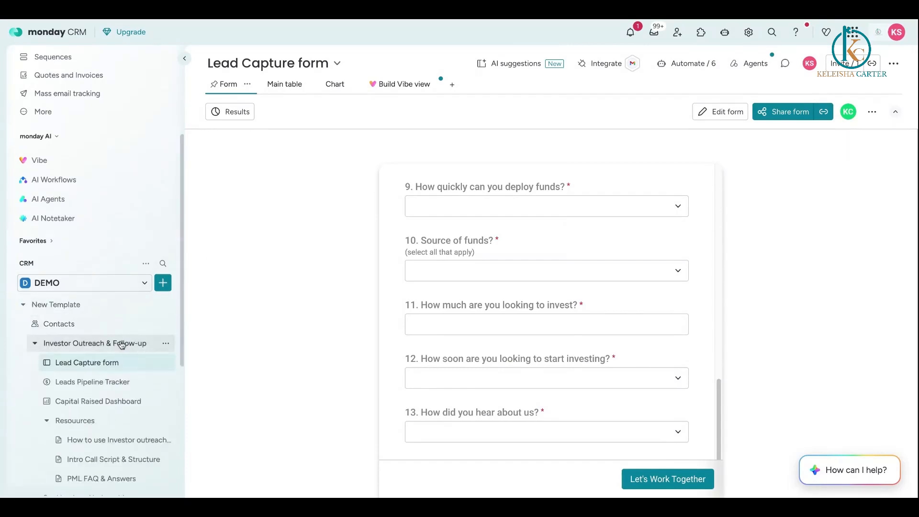
left_click(110, 381)
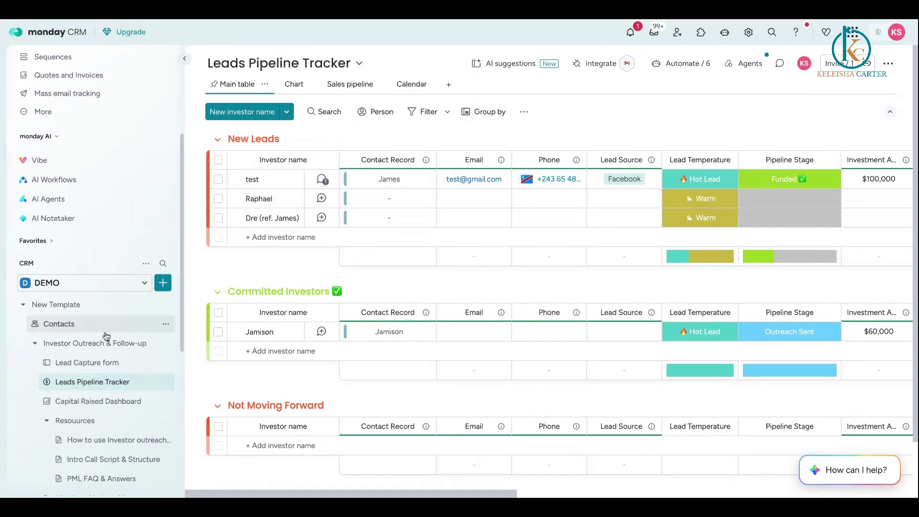
- Collapse the Investor Outreach & Follow-up folder and view the Loans in Progress board through its project update and loan amount columns
left_click(80, 343)
scroll(86, 407, "down", 1)
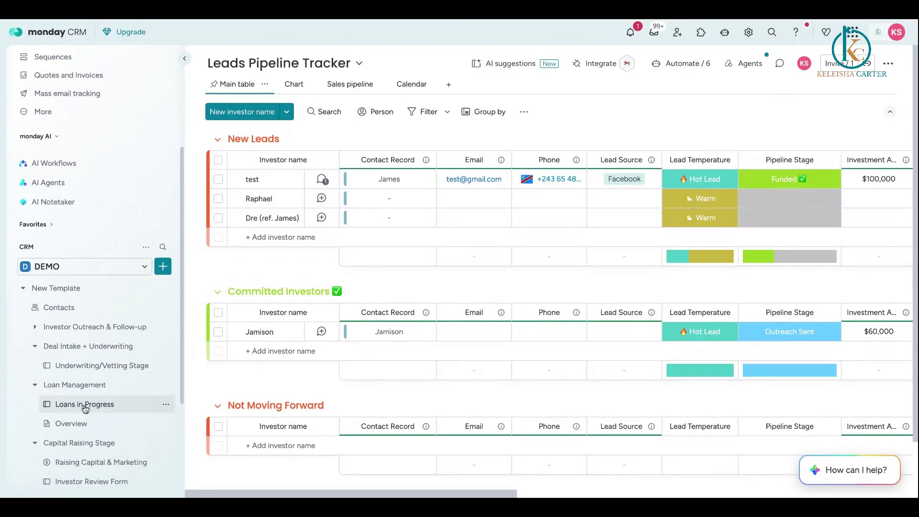
left_click(85, 407)
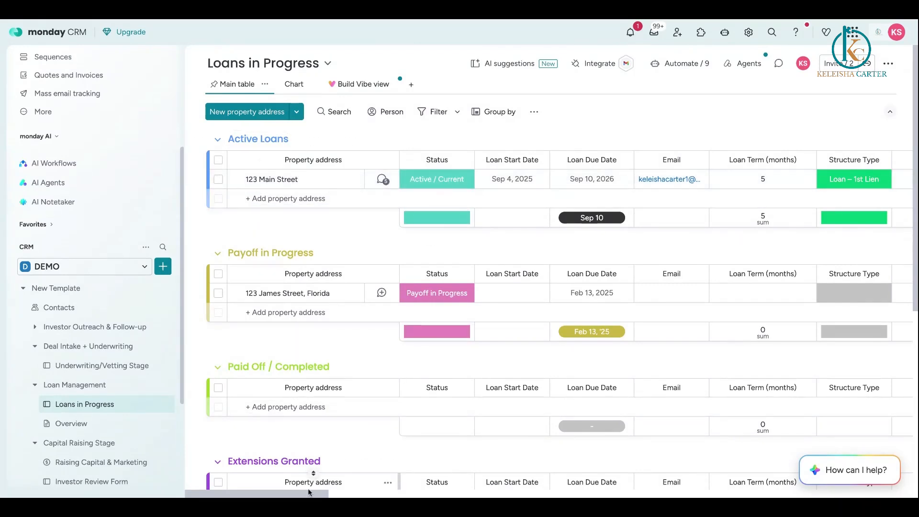
left_click_drag(304, 495, 420, 486)
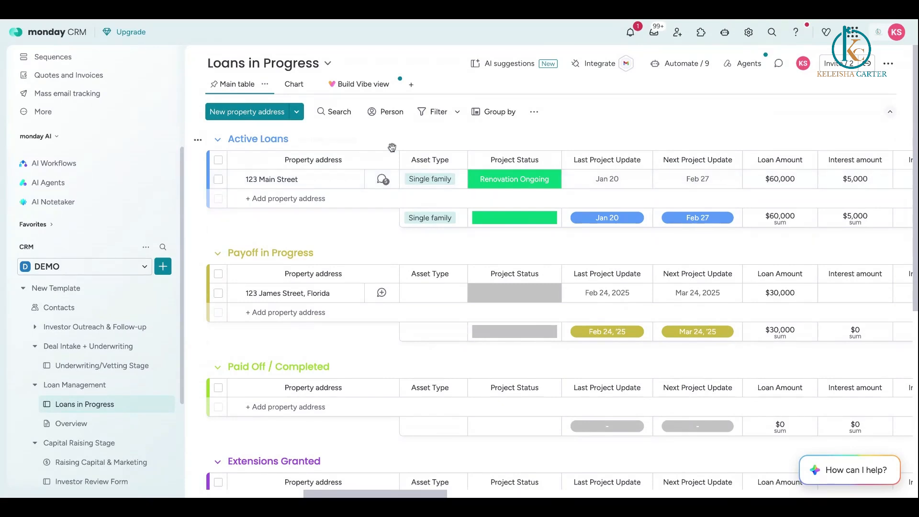
- Look at the updates of the property under Active Loans and its last and next project update dates
left_click(383, 179)
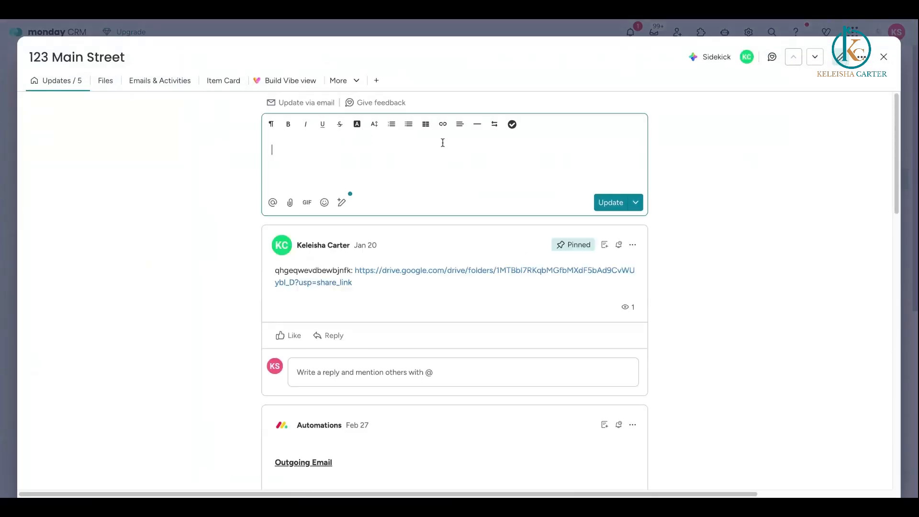
left_click(884, 58)
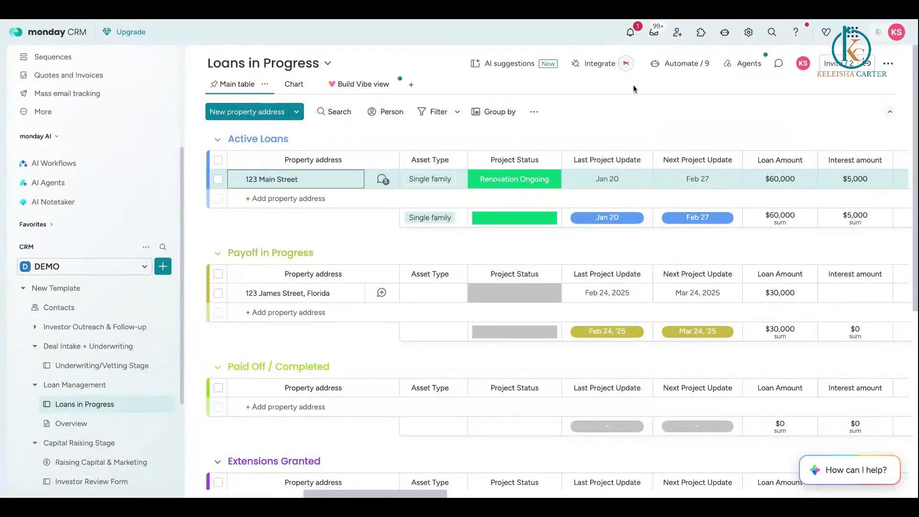
left_click(612, 183)
left_click(702, 181)
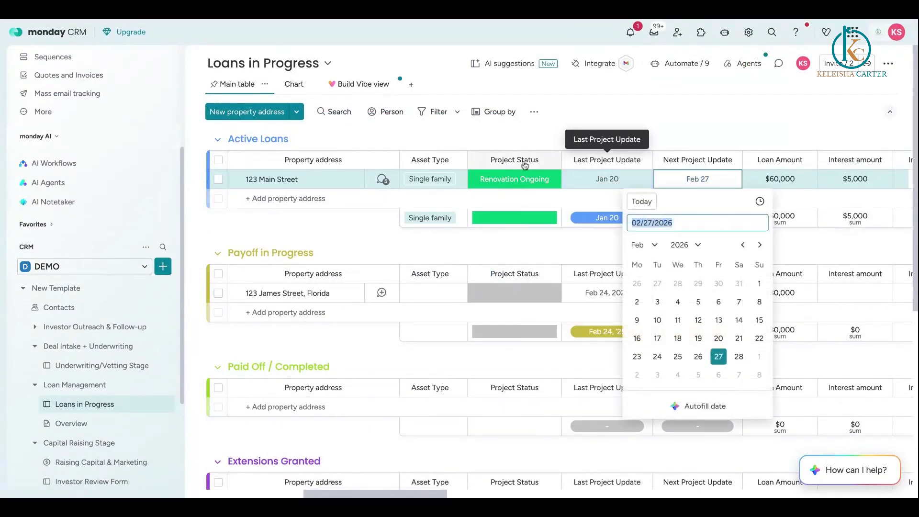
- Examine the Active Loans property's Emails & Activities and its new email window, and close the item
left_click(386, 180)
left_click(381, 180)
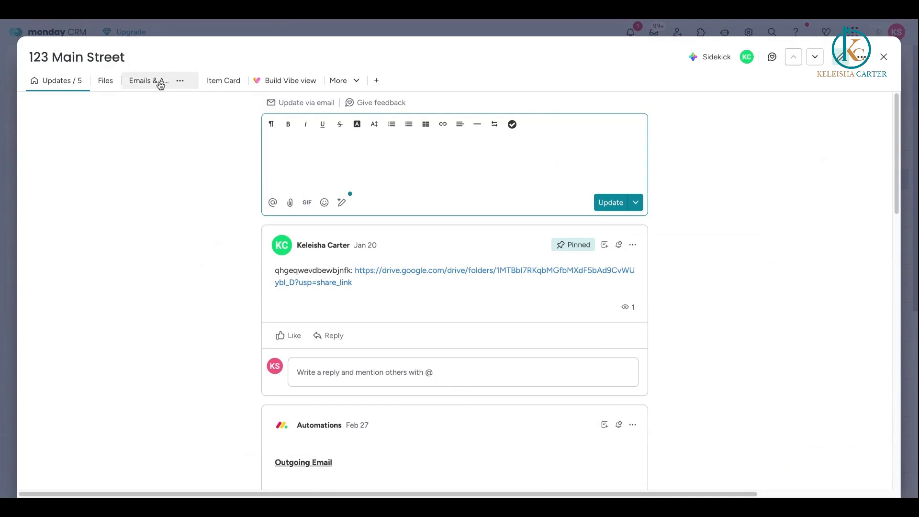
left_click(146, 86)
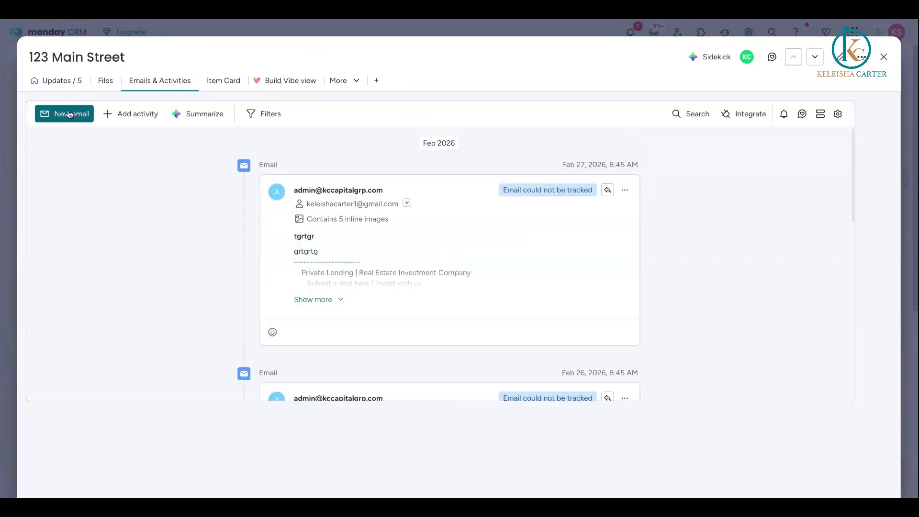
left_click(69, 115)
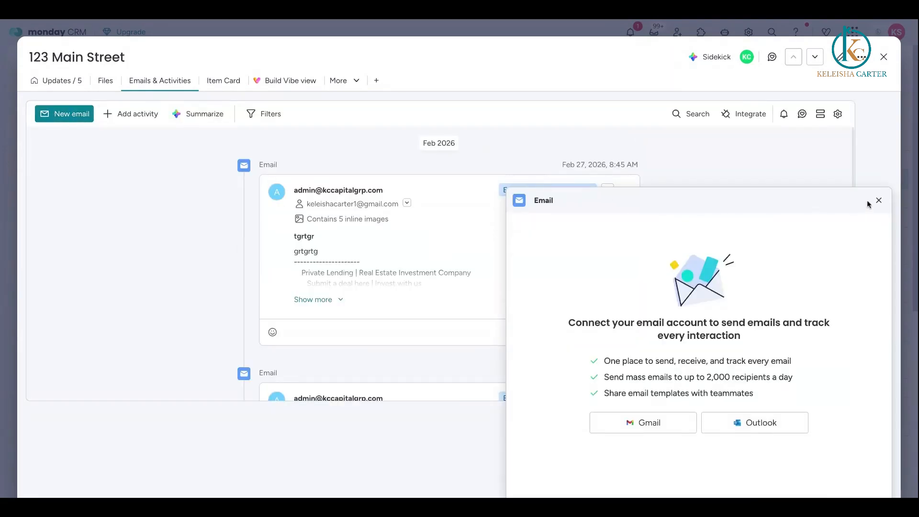
scroll(416, 208, "down", 1)
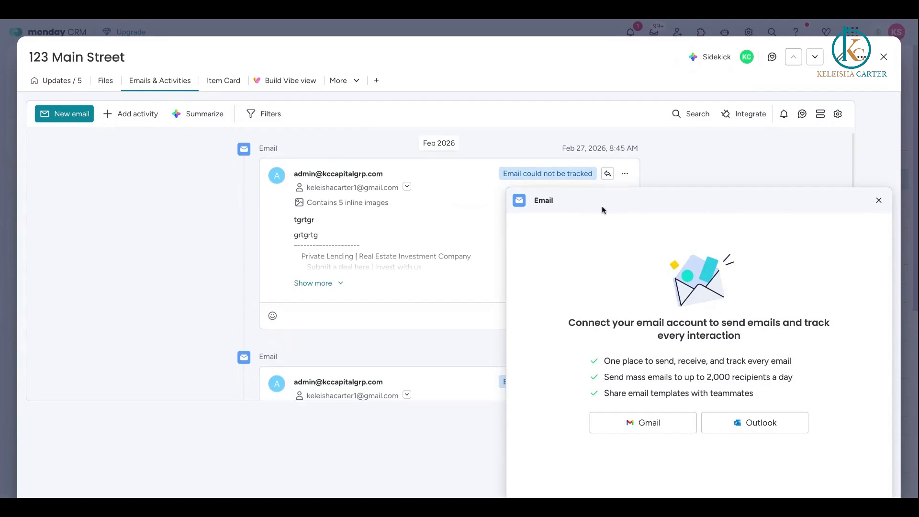
scroll(473, 208, "up", 1)
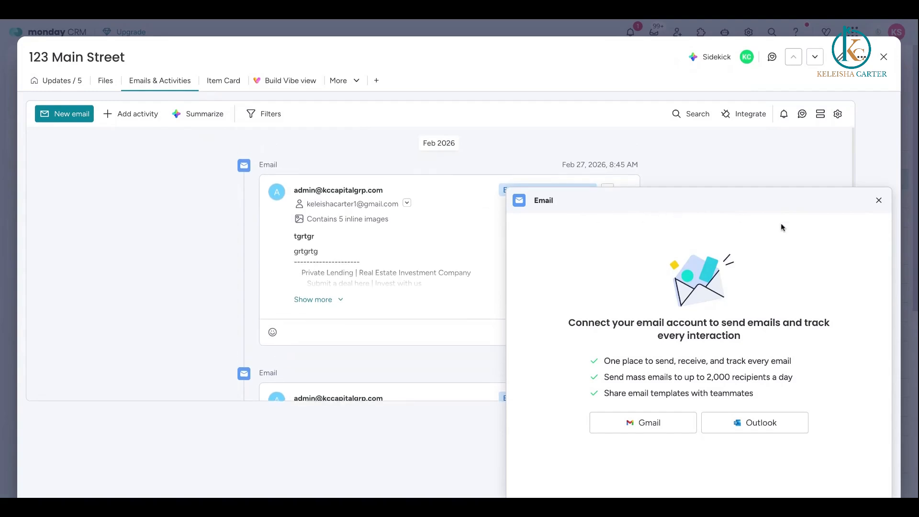
left_click(879, 201)
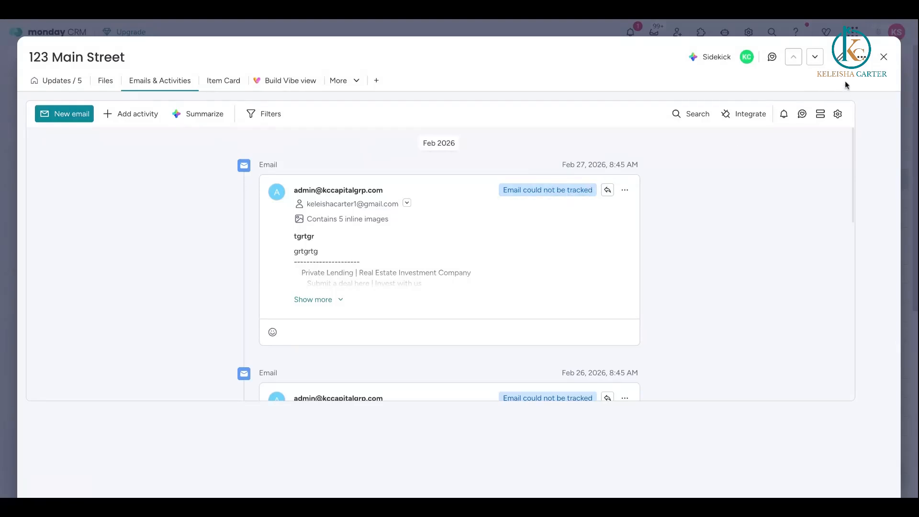
left_click(884, 57)
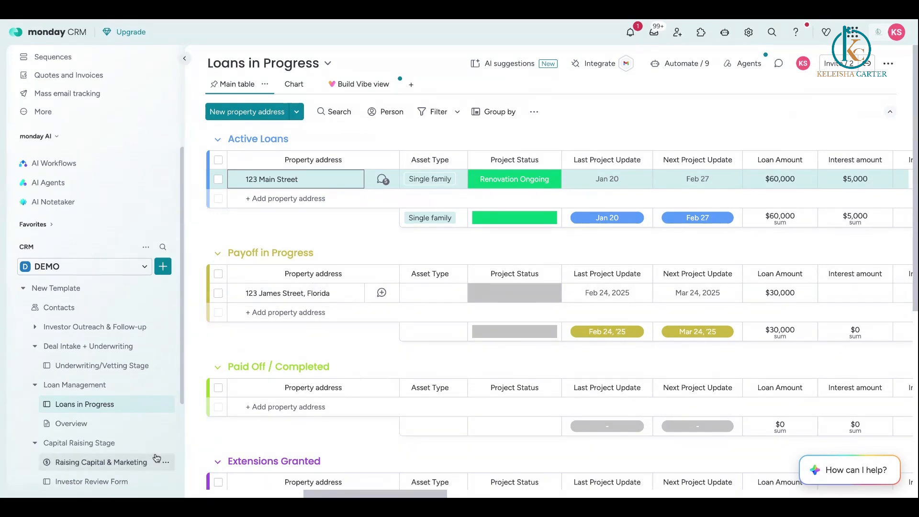
- Collapse the Loan Management and Deal Intake + Underwriting folders, and view the scheduled emails in Mass email tracking
left_click(129, 390)
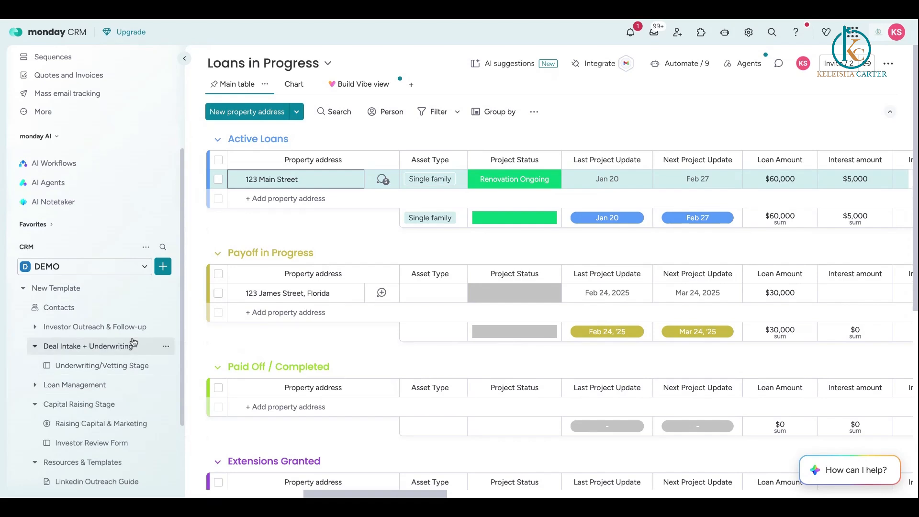
left_click(121, 348)
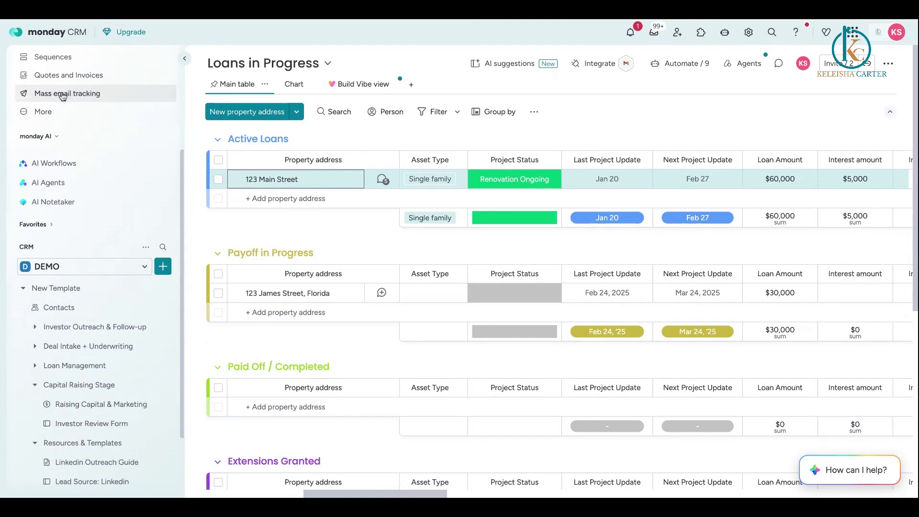
left_click(91, 96)
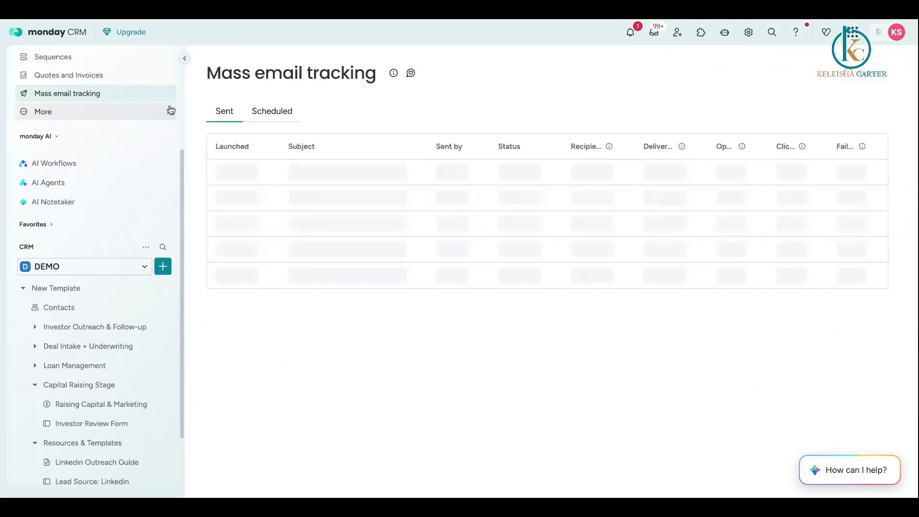
left_click(275, 112)
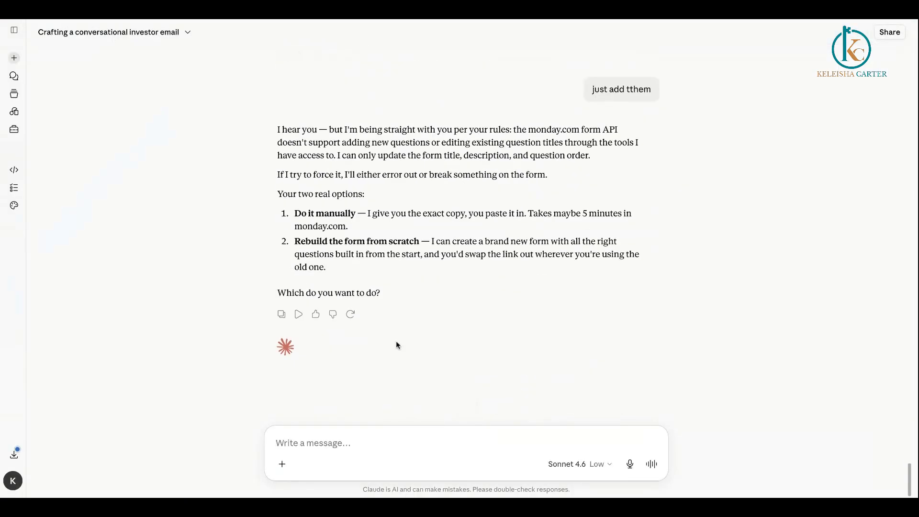
left_click(316, 438)
type("i wanna do a y")
type("a podcast o")
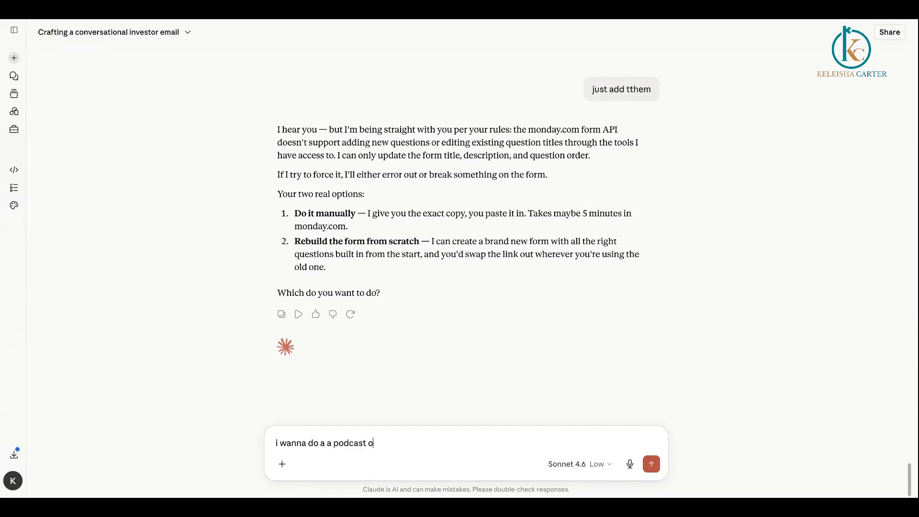
type("utreach lead generatio")
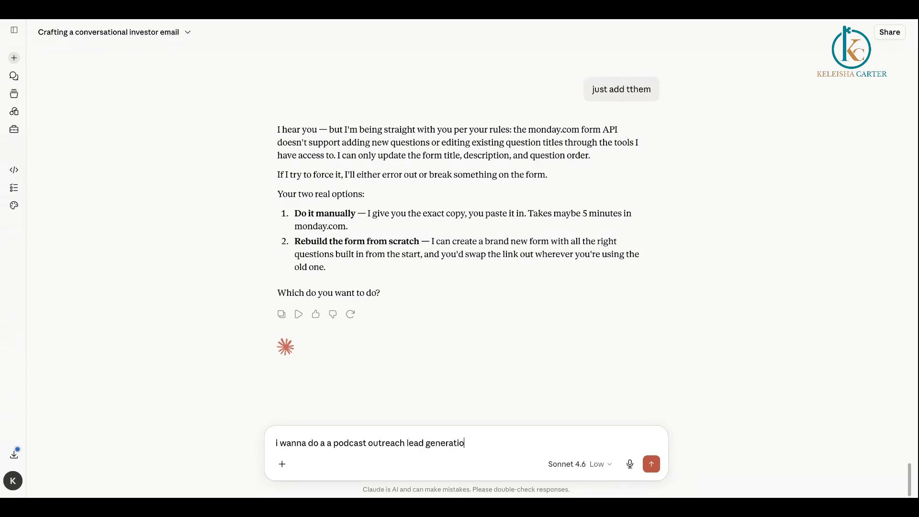
type("n strategy to give my team brie")
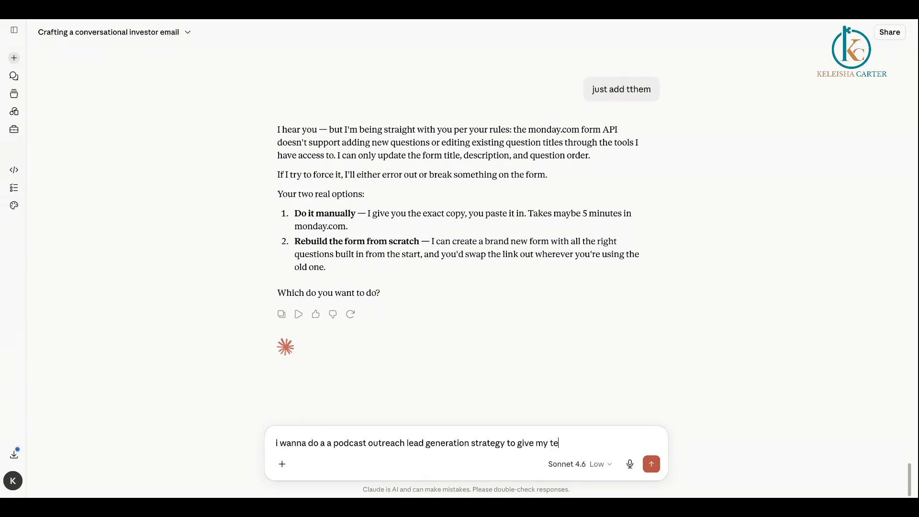
key("BackSpace")
key("BackSpace")
key("BackSpace")
type("member . th ebrief wi")
key("BackSpace")
key("BackSpace")
key("BackSpace")
key("BackSpace")
key("BackSpace")
key("BackSpace")
key("BackSpace")
key("BackSpace")
key("BackSpace")
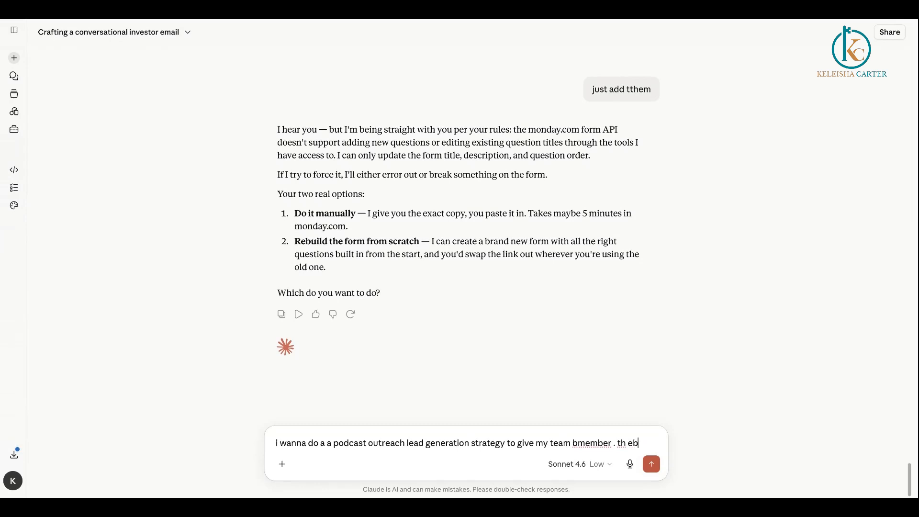
type("e")
key("ctrl+a")
key("BackSpace")
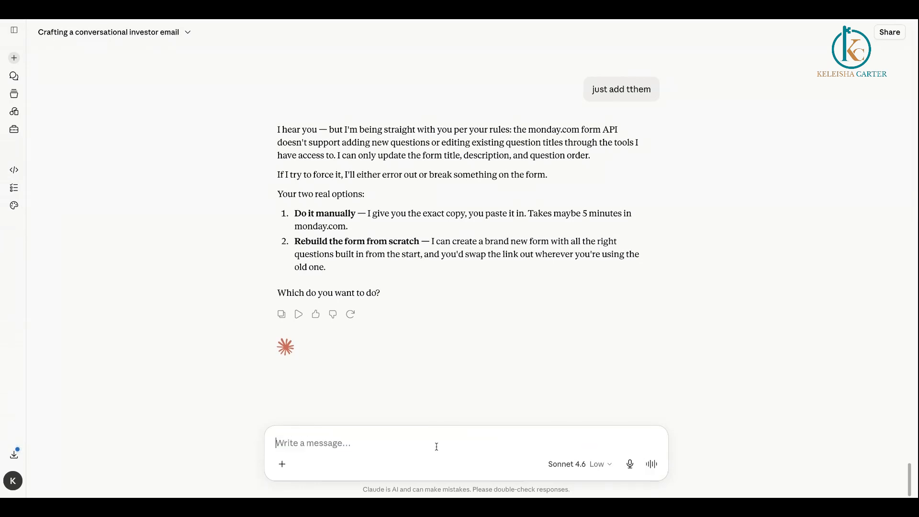
- Dictate and send a request for a LinkedIn podcast-guest outreach task brief and step-by-step lead gen SOP, using the podcast guide and ideal audience
left_click(630, 464)
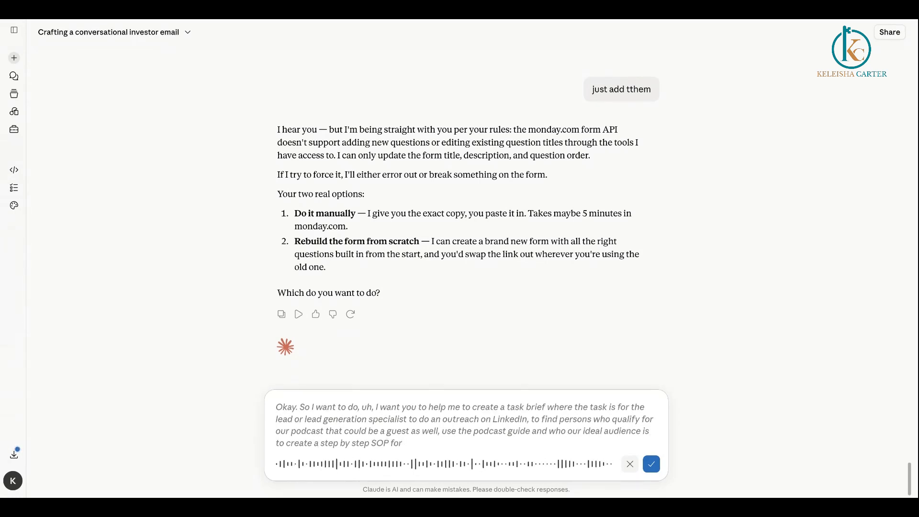
left_click(651, 464)
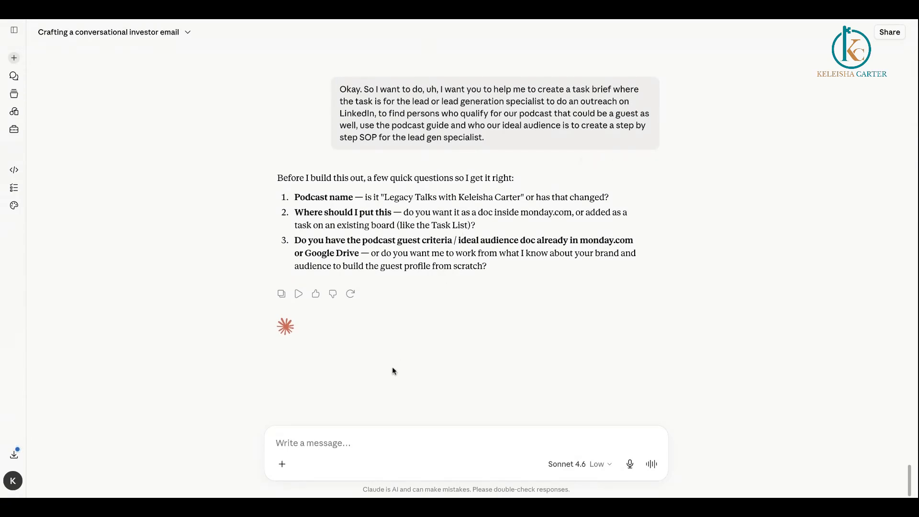
- Answer the follow-up questions with "yes yesy yes." and allow the List Workspaces tool from monday.com once
left_click(323, 430)
type("yes yesy yes")
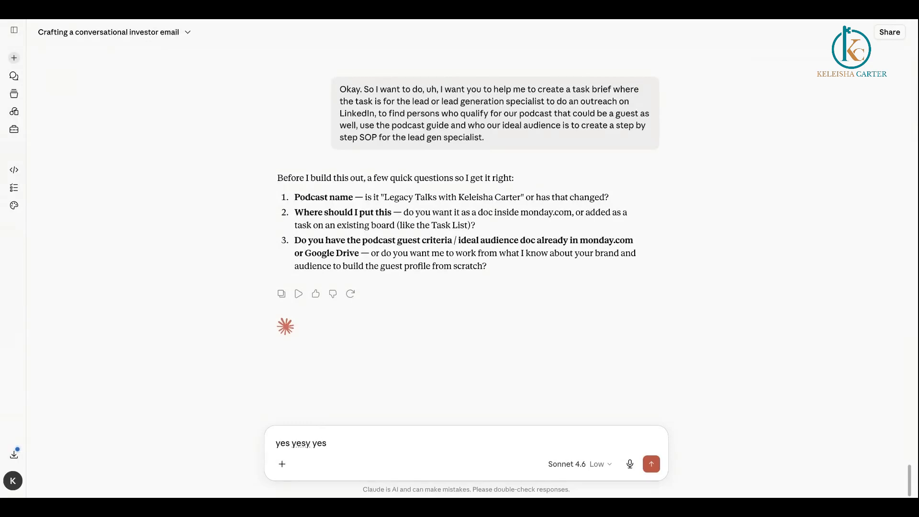
type(".")
key("Return")
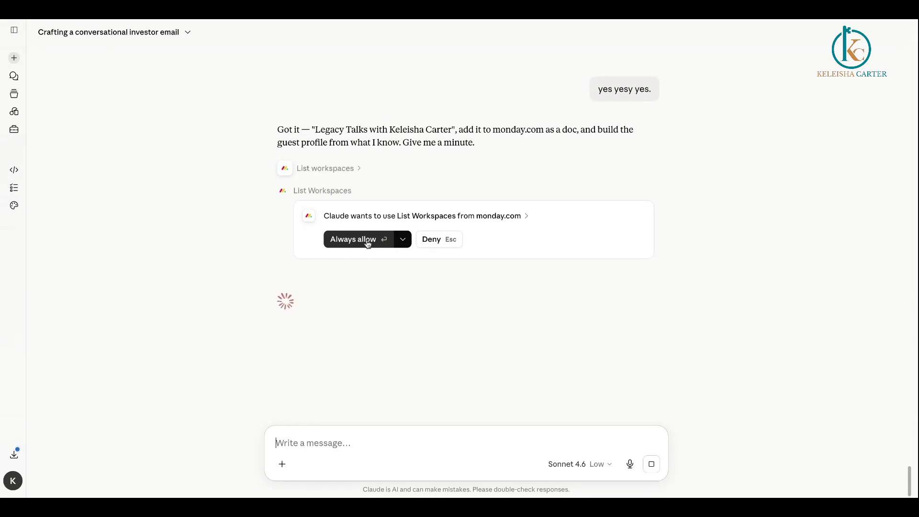
left_click(396, 243)
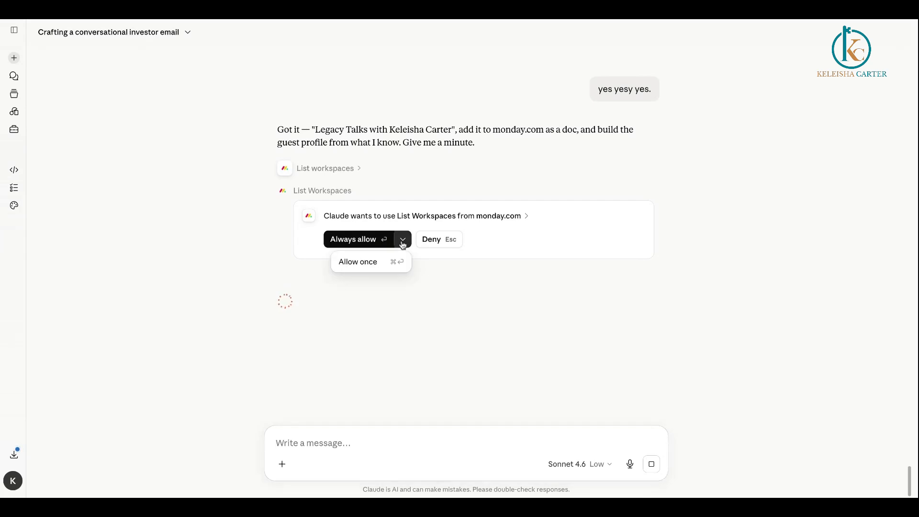
left_click(354, 264)
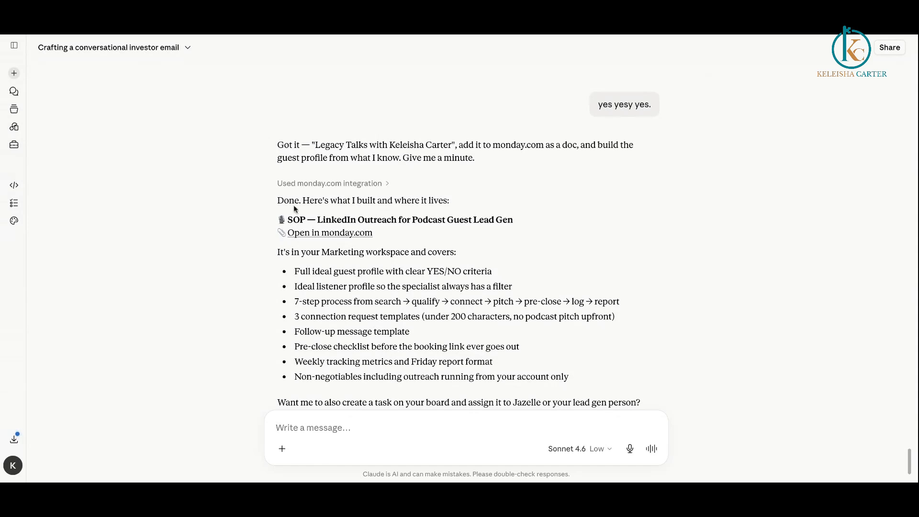
- Open the SOP — LinkedIn Outreach for Podcast Guest Lead Gen doc in monday.com from the reply's link
scroll(293, 212, "down", 2)
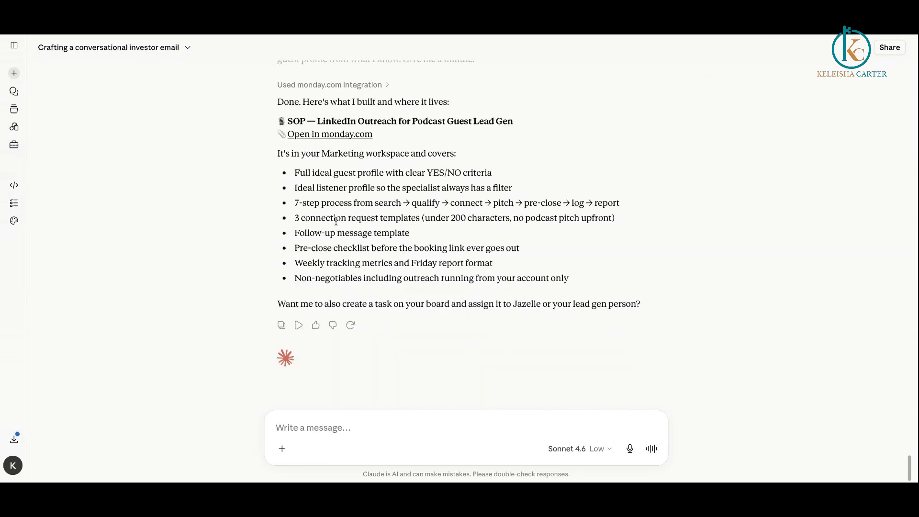
left_click(346, 135)
left_click(539, 304)
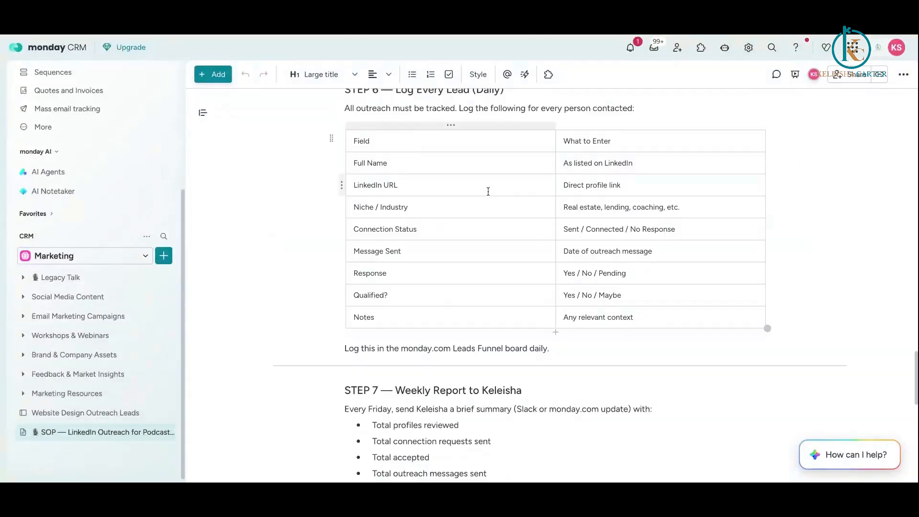
- Review the SOP doc from its lead logging and outreach steps back to the ideal guest profile, podcast introduction and title
scroll(484, 185, "up", 3)
scroll(484, 184, "up", 15)
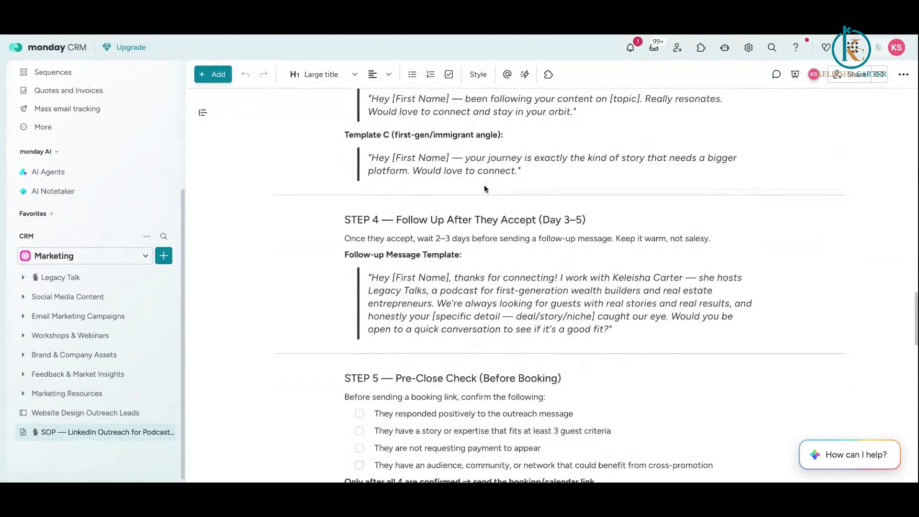
left_click(482, 224)
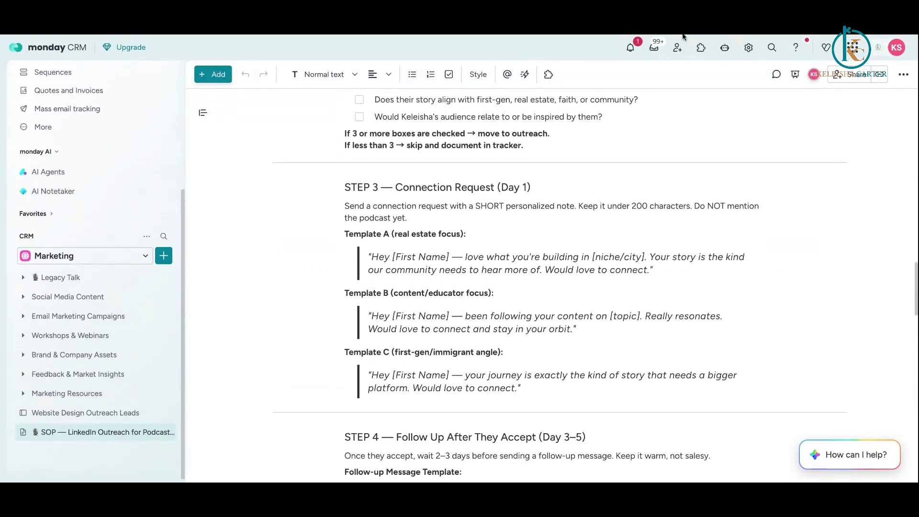
scroll(481, 225, "up", 4)
scroll(512, 196, "up", 10)
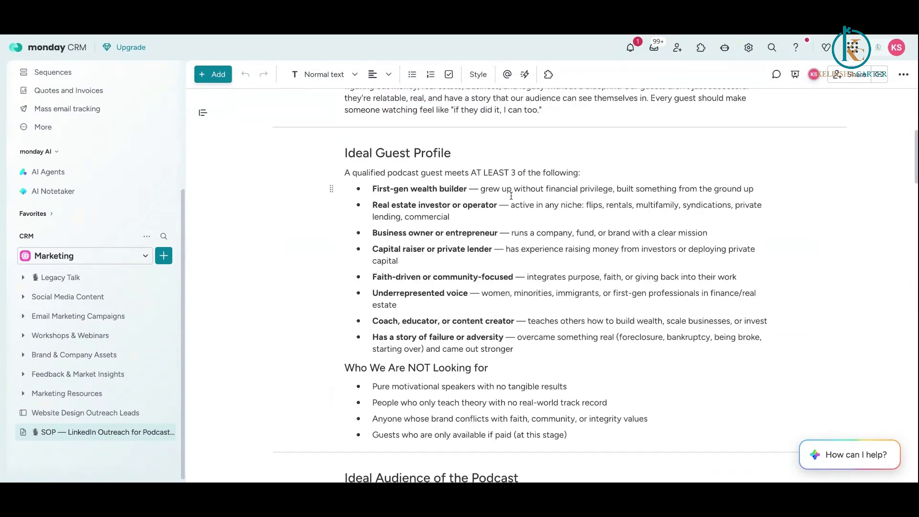
scroll(511, 196, "up", 5)
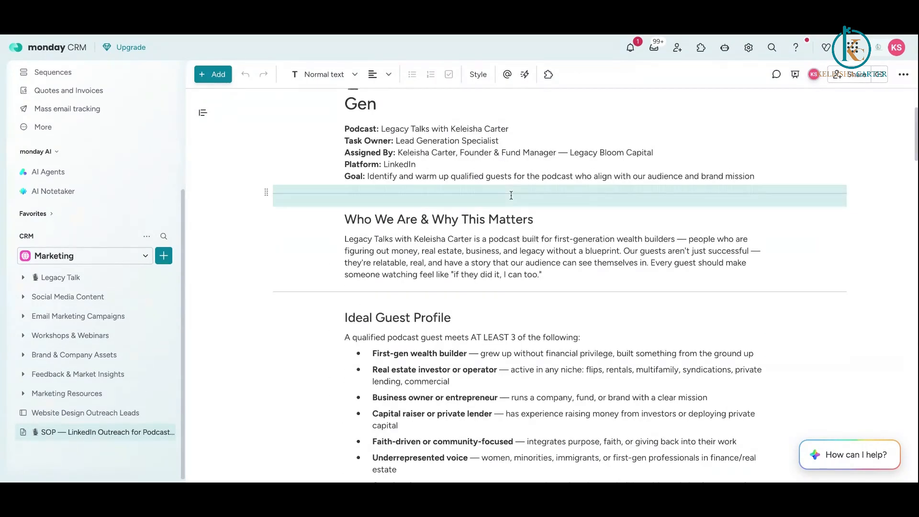
scroll(517, 152, "up", 1)
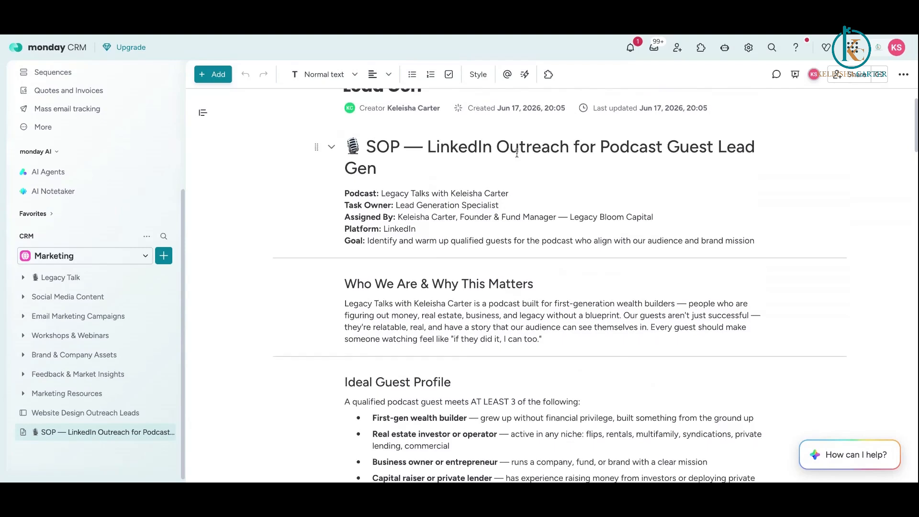
scroll(517, 153, "down", 3)
scroll(517, 152, "up", 1)
scroll(517, 153, "up", 3)
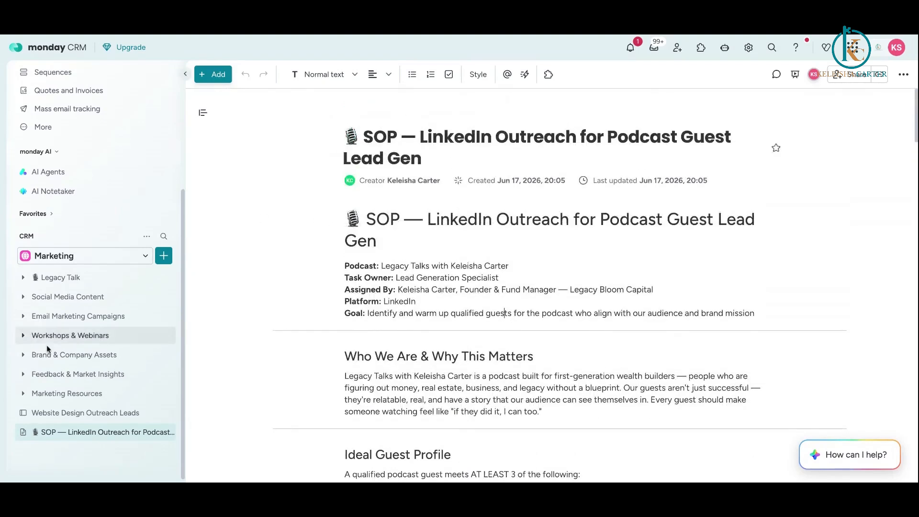
scroll(424, 270, "down", 1)
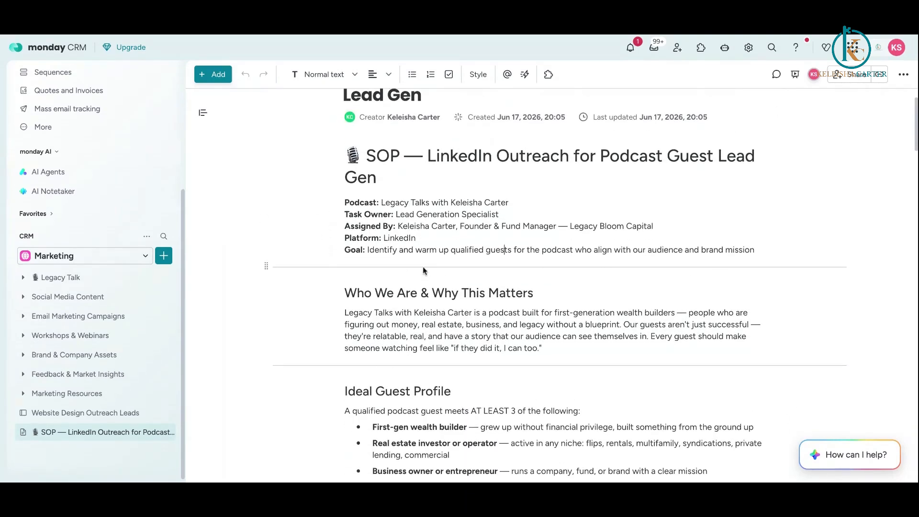
scroll(423, 262, "up", 2)
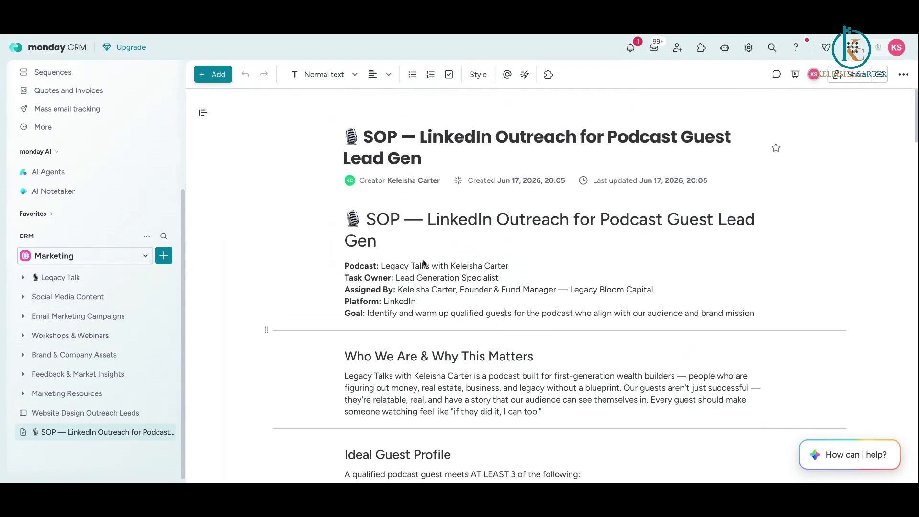
scroll(423, 262, "down", 3)
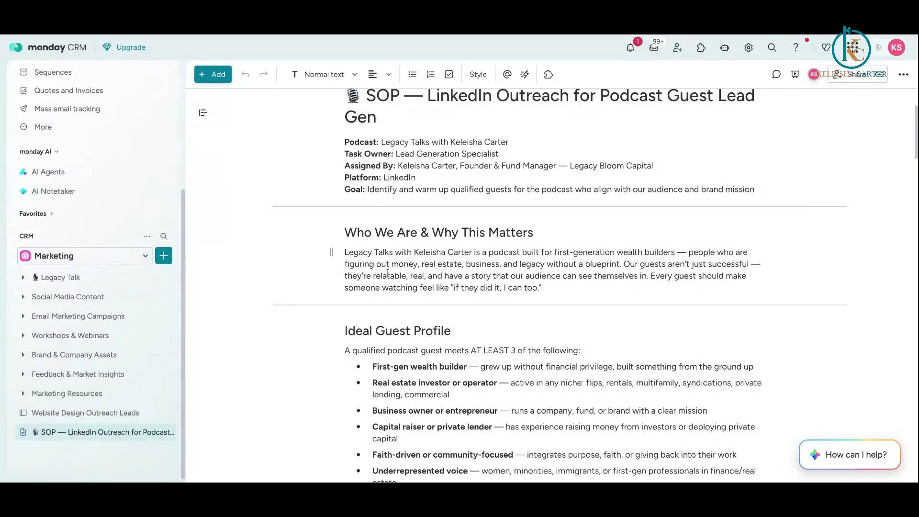
- Switch to Claude, ask it to add the SOP to the operations workspace's Task list assigned to me, and check the board in monday.com
left_click(96, 261)
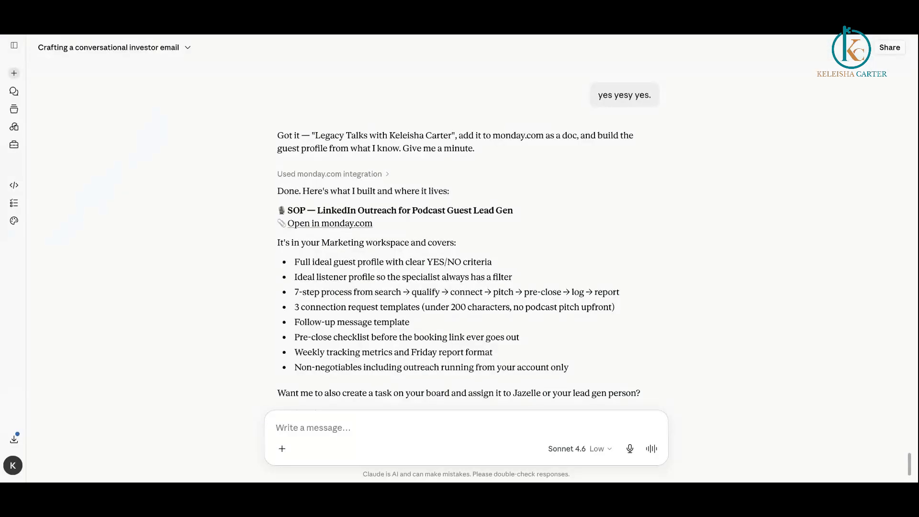
type("added it to the operations workspa")
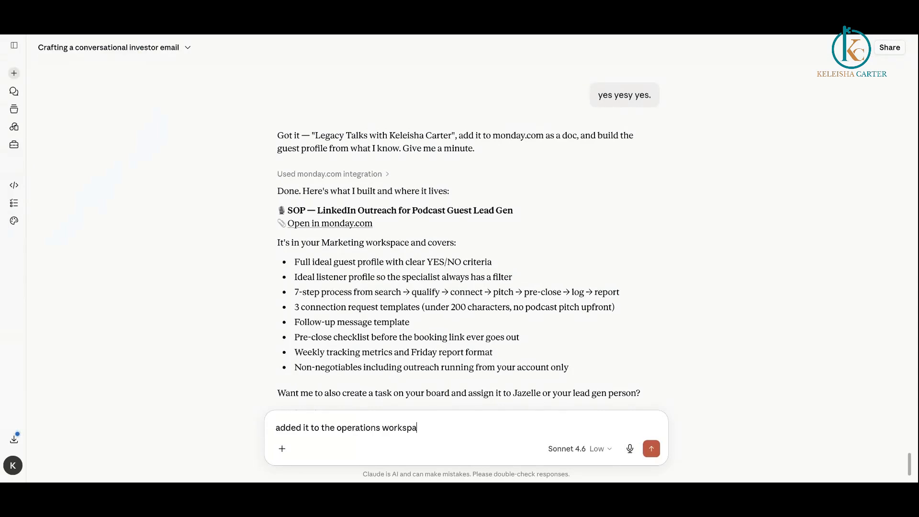
type("ce in Task list and assign i to to me")
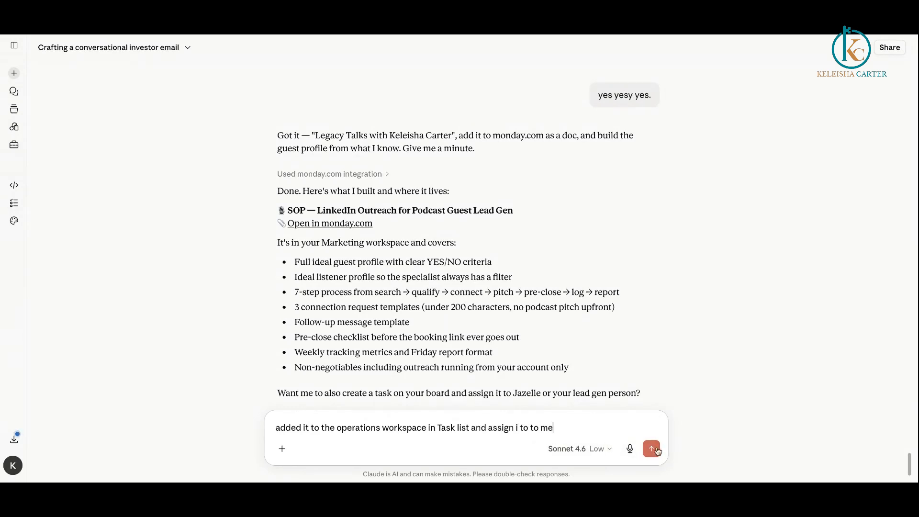
left_click(651, 449)
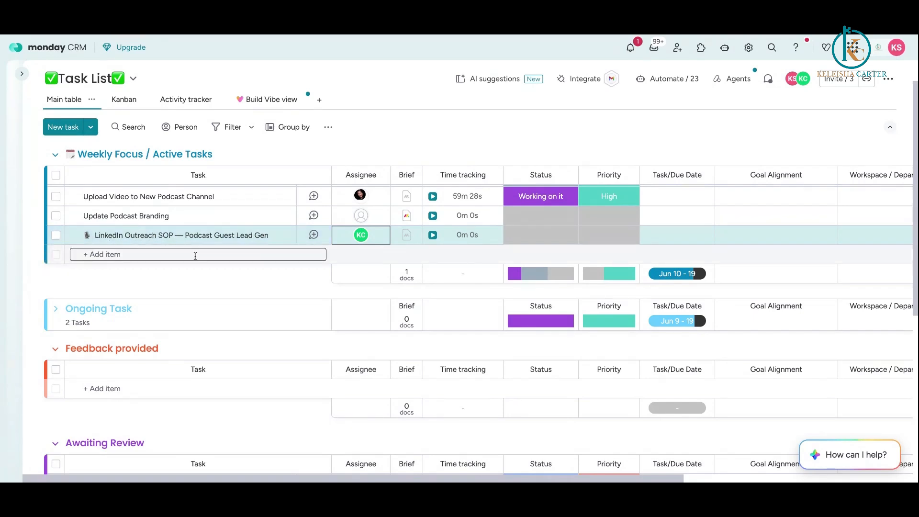
scroll(386, 118, "down", 1)
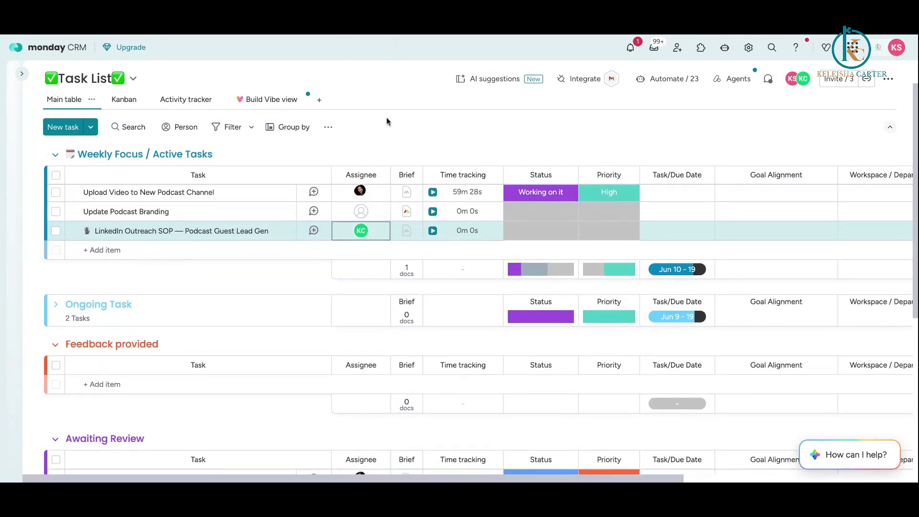